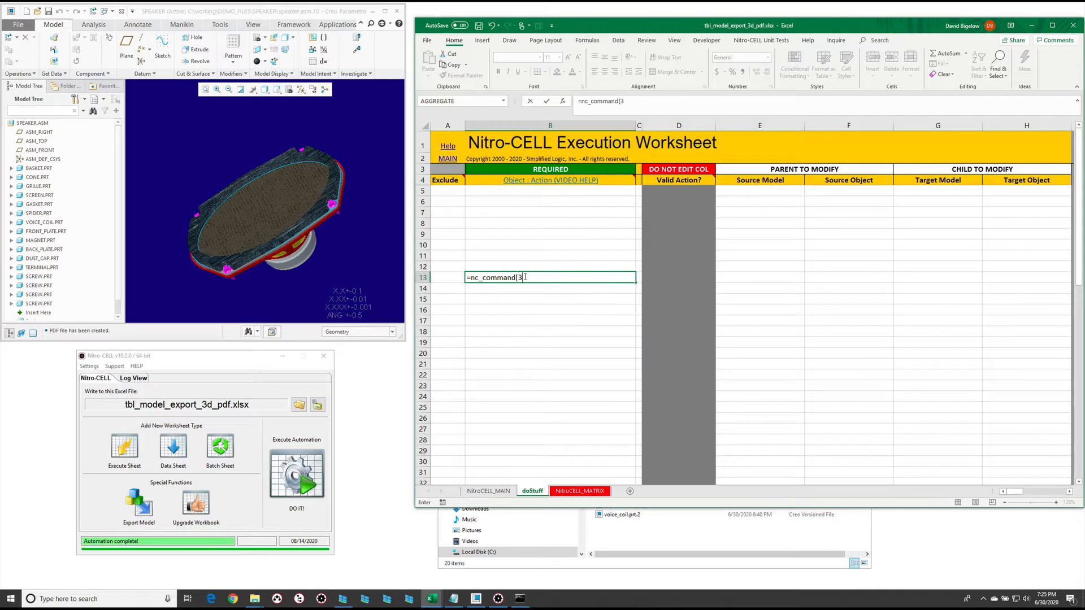
Step: Complete the command in cell B13 of the doStuff sheet as tbl_model : EXPORT_3D_PDF
text(d_pdf)
key(Down)
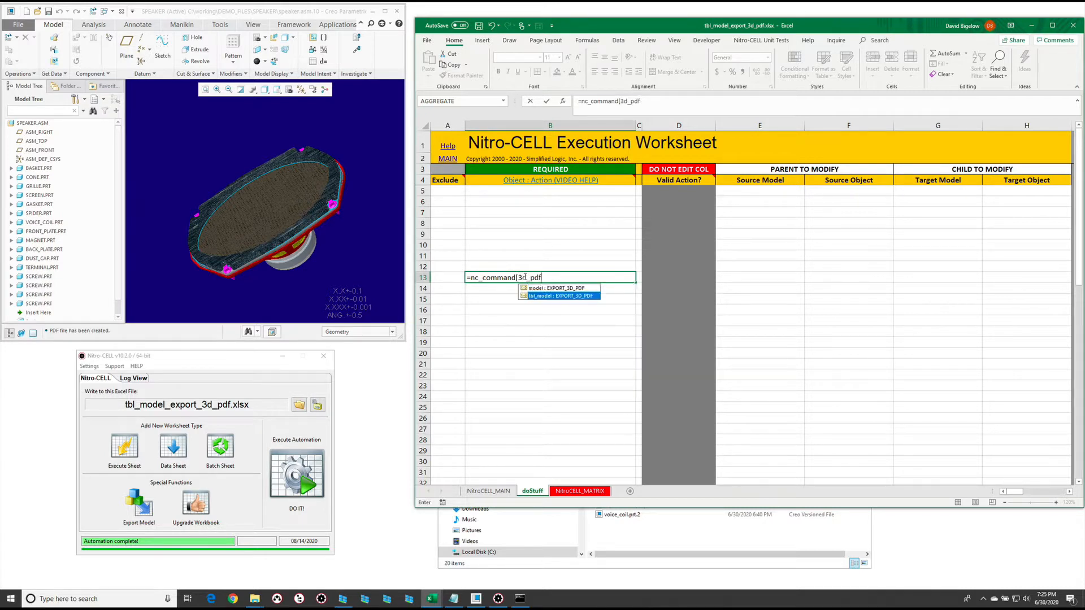
key(Tab)
key(Return)
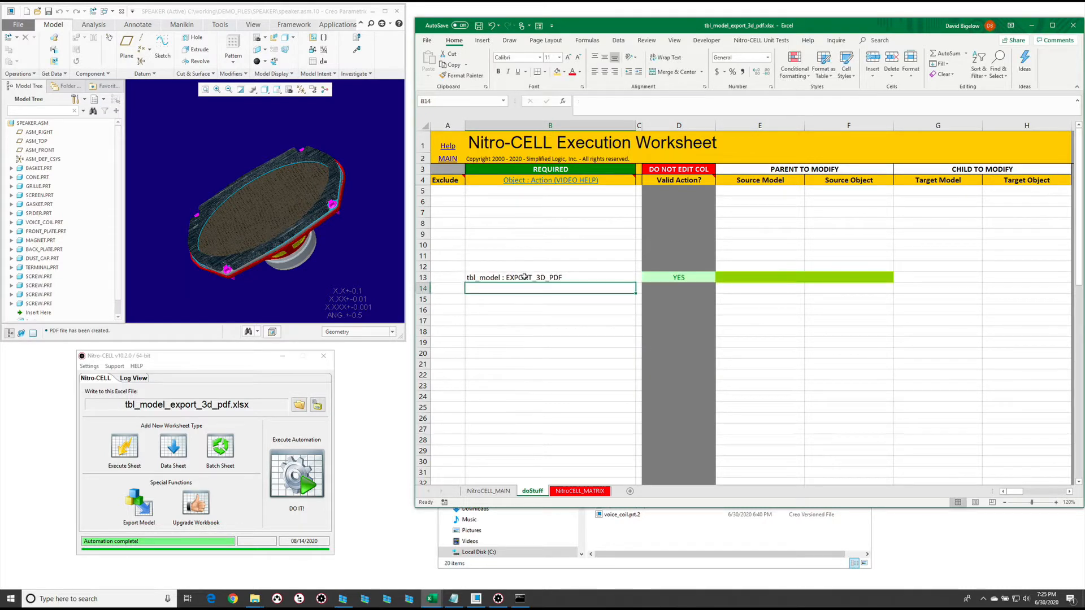
Step: Set the directory argument of the EXPORT_3D_PDF row in cell F13 to 3dpdfs
click(759, 277)
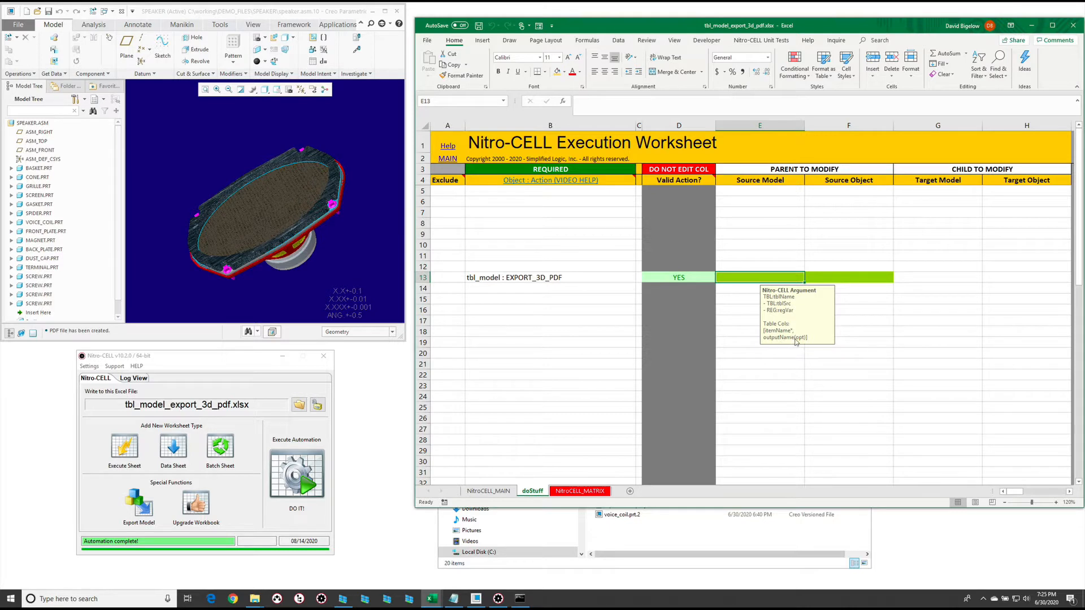
click(831, 276)
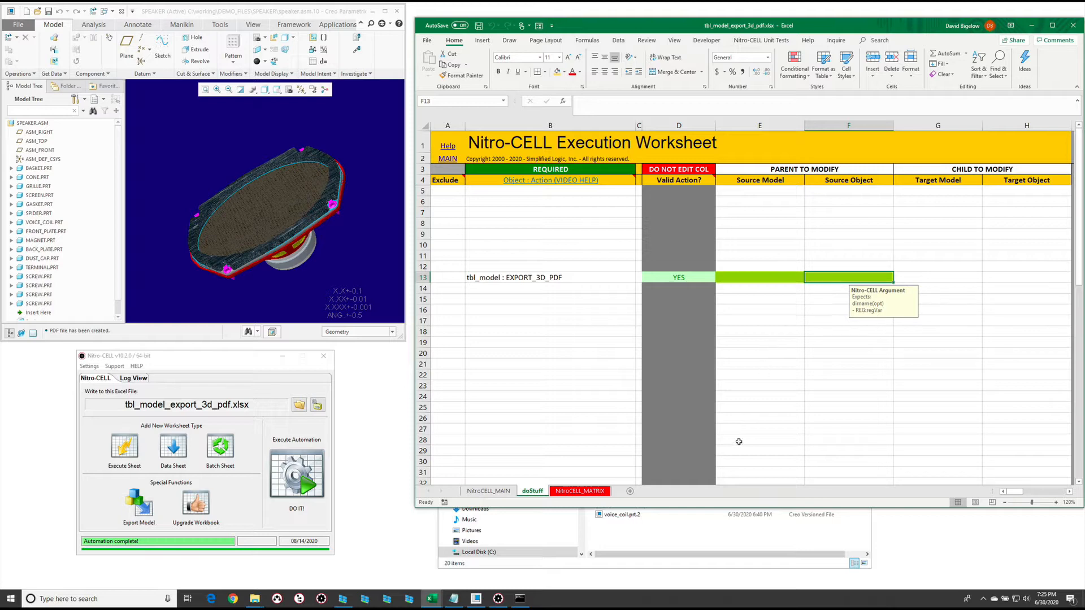
click(688, 545)
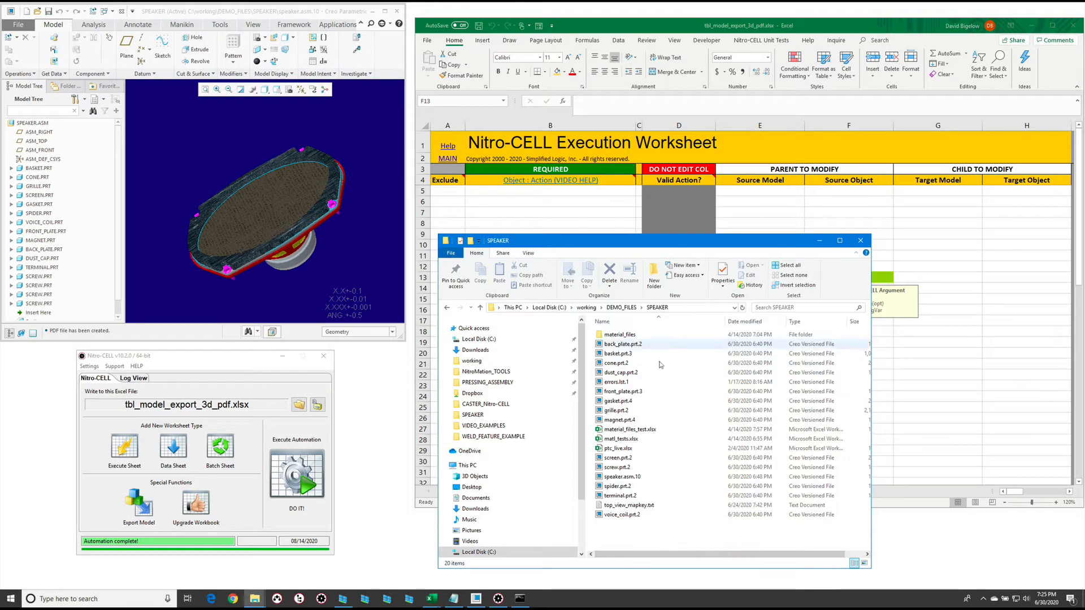
drag(689, 244, 616, 245)
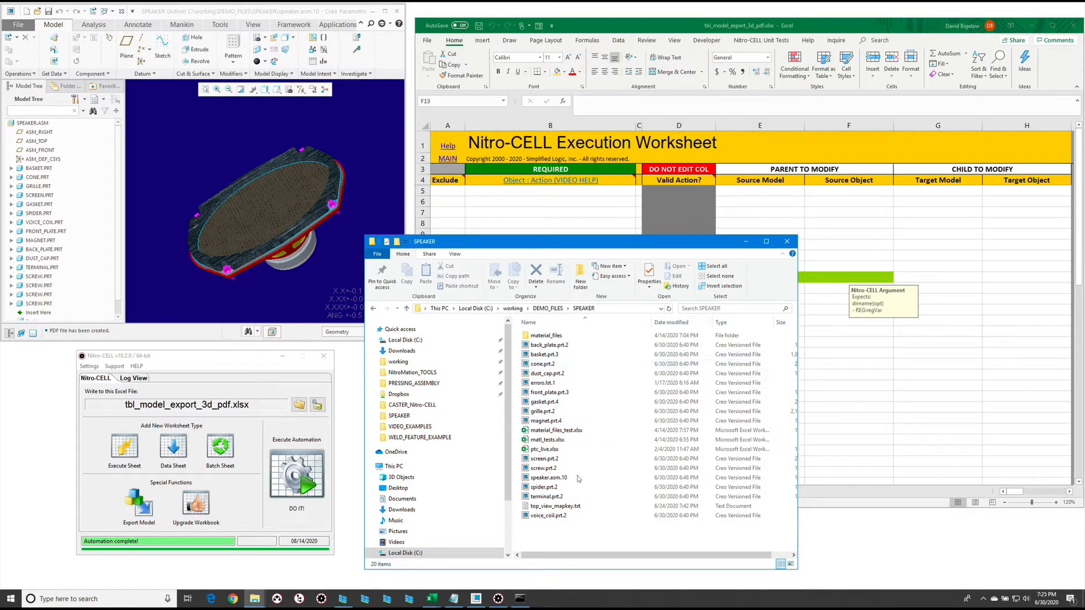
click(731, 213)
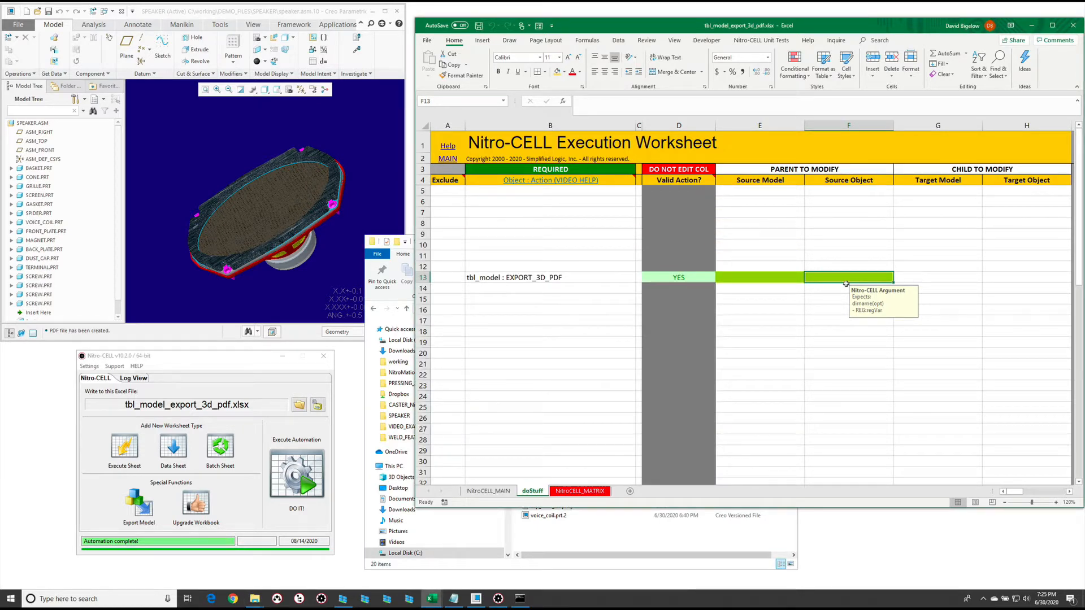
text(3dpdfs)
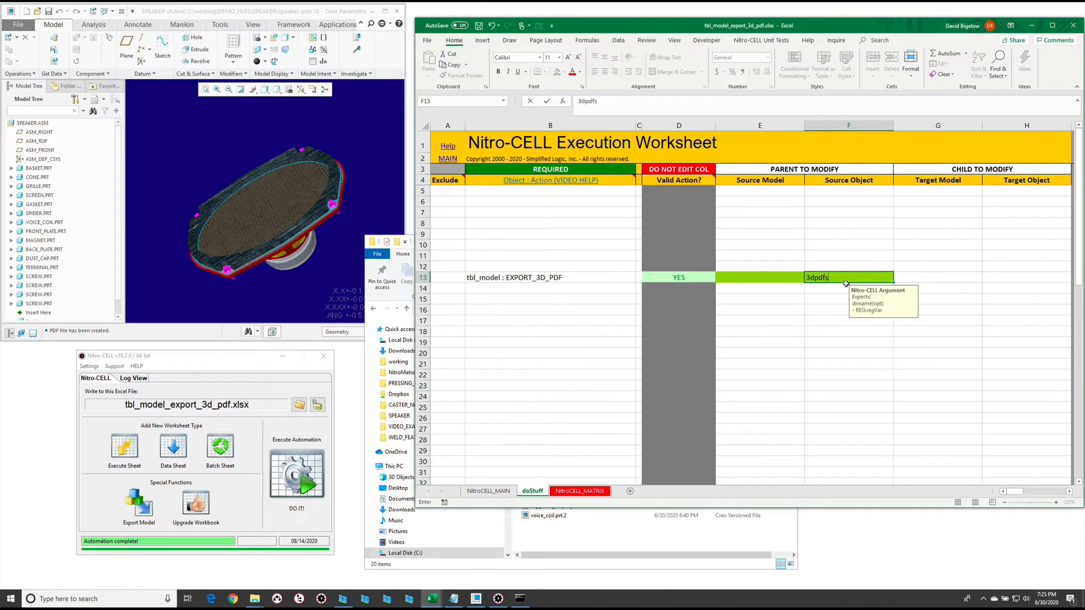
key(Return)
Step: Enter the application : DIR_CREATE command in cell B10, above the export row
click(548, 245)
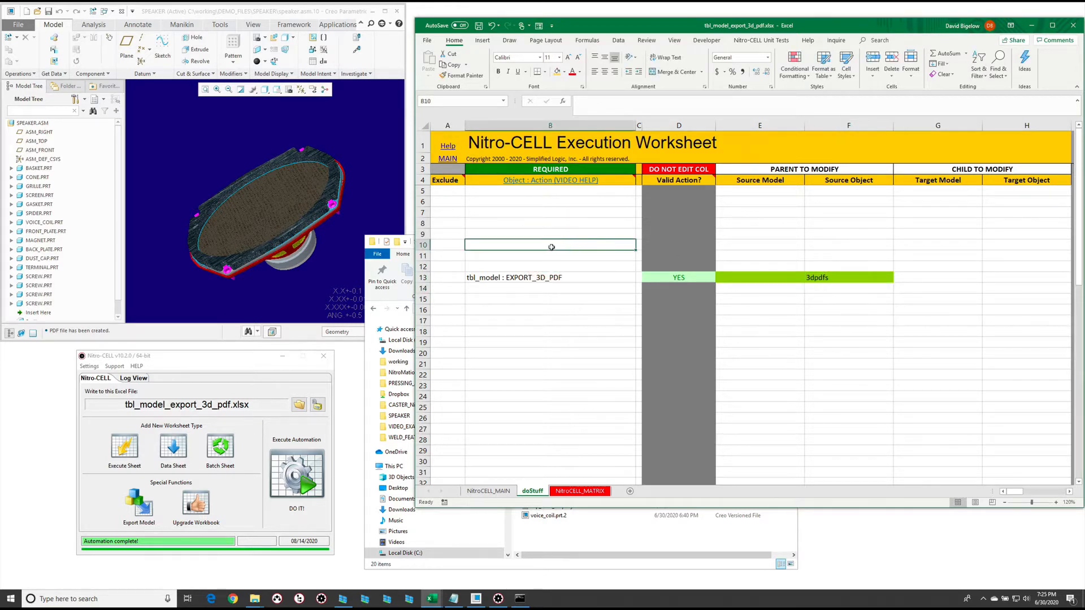
text(=nc_command)
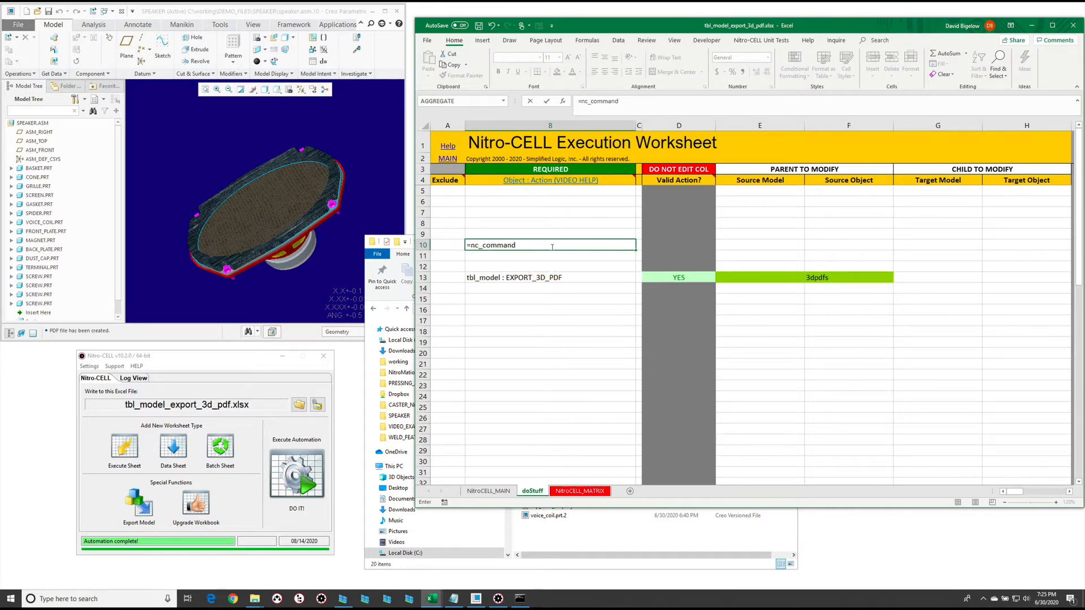
text([dir)
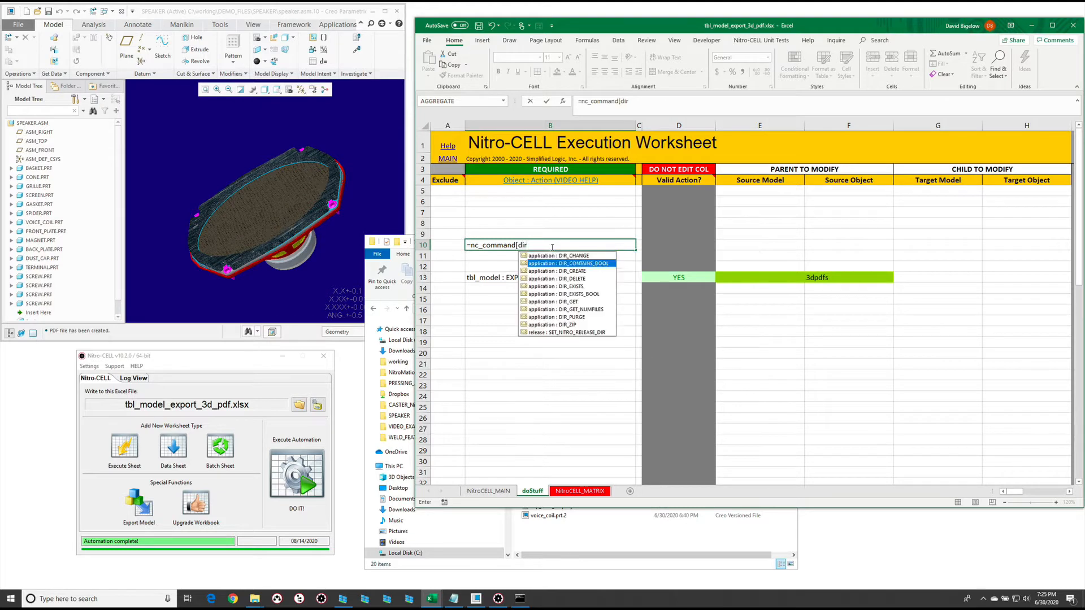
key(Down)
key(Tab)
key(Return)
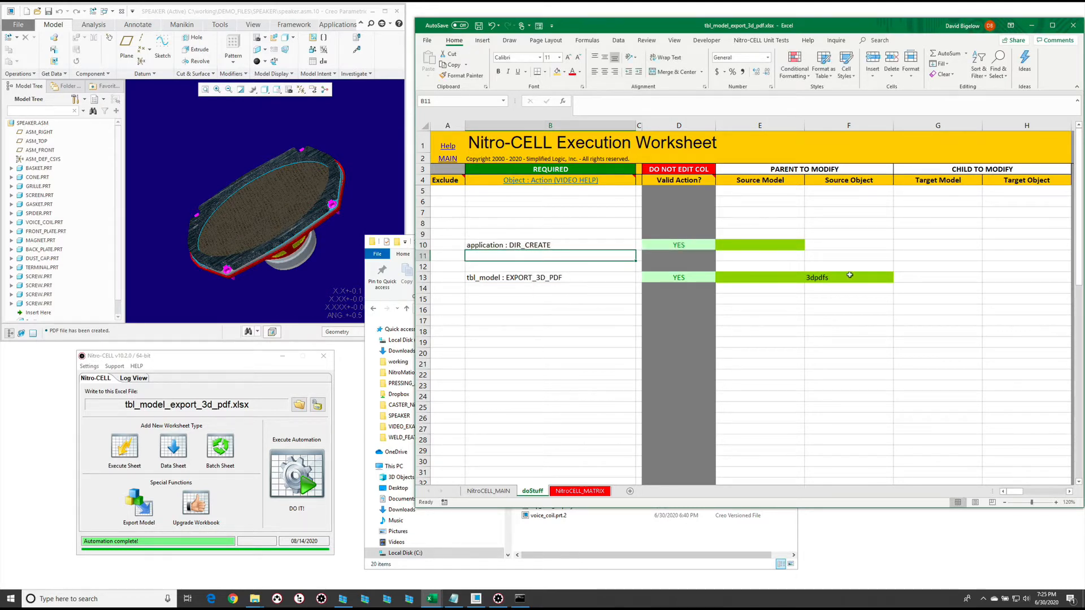
Step: Copy the 3dpdfs value from F13 into E10 as the DIR_CREATE argument
click(849, 275)
drag(842, 282, 770, 245)
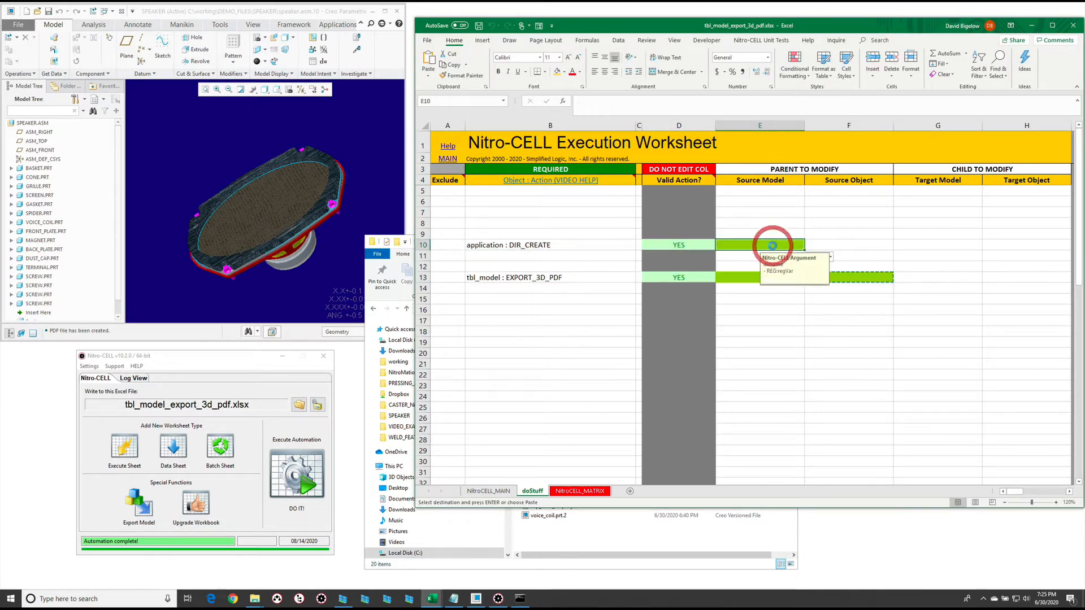
click(541, 302)
Step: Add a new worksheet and, starting at D5, enter the header itemName with basket.prt and cone.prt below it
click(746, 276)
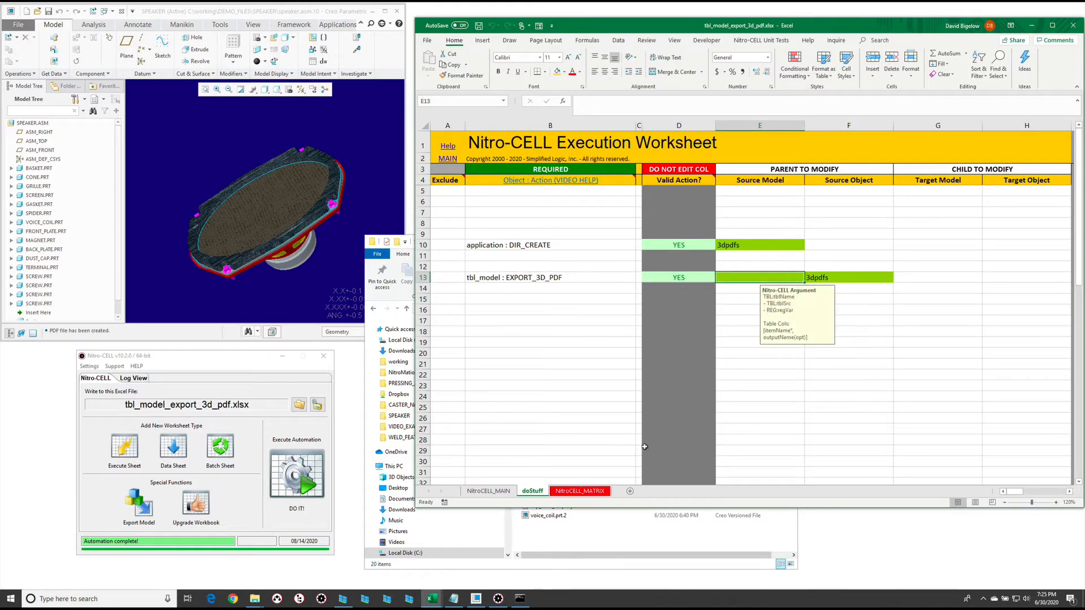
click(629, 491)
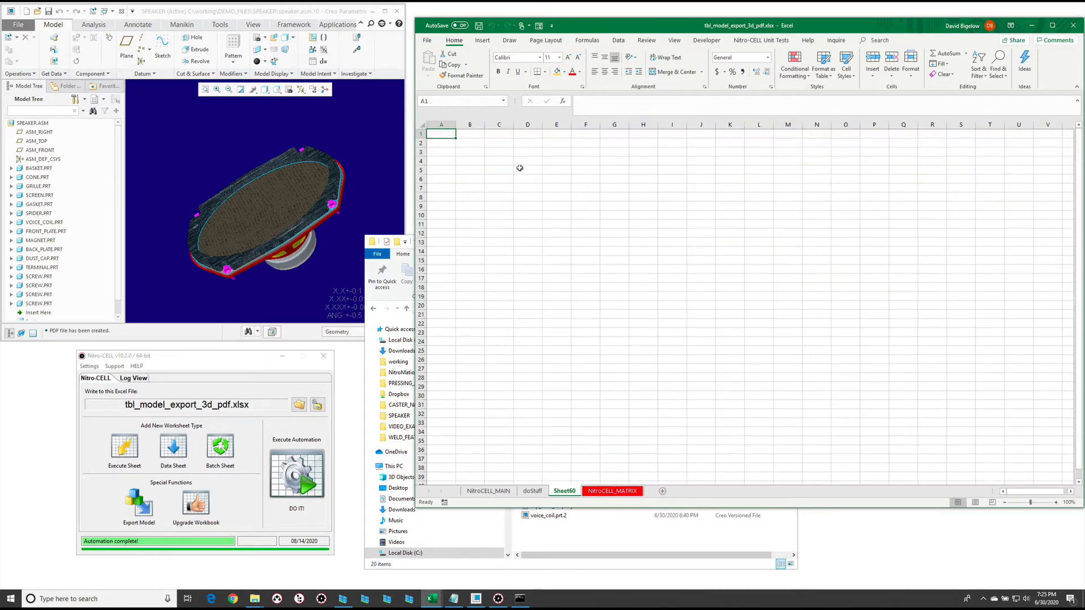
click(520, 168)
text(item)
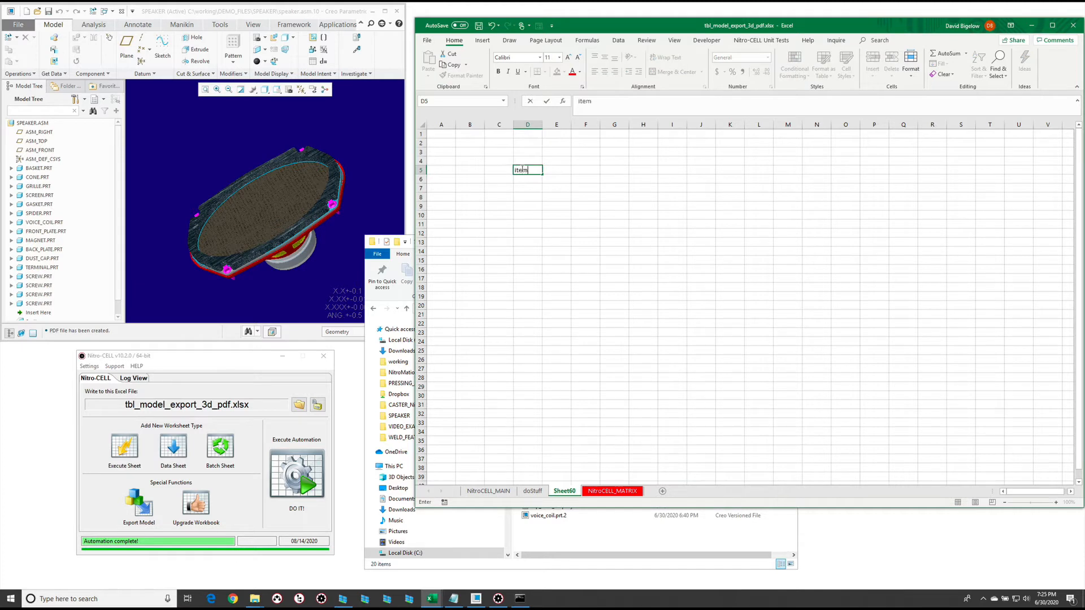
text(Name)
key(Return)
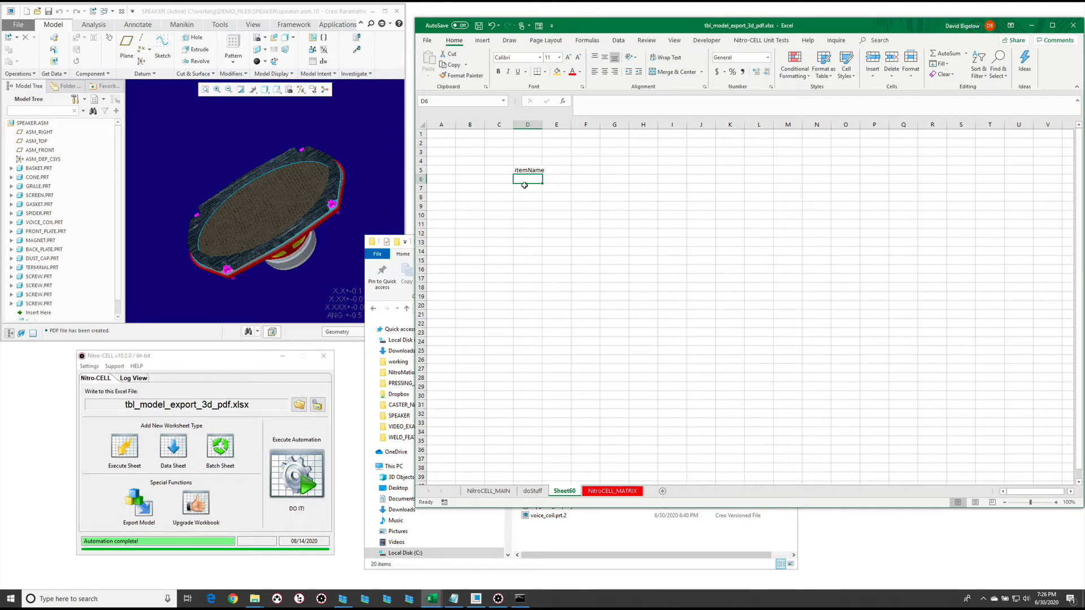
text(bake)
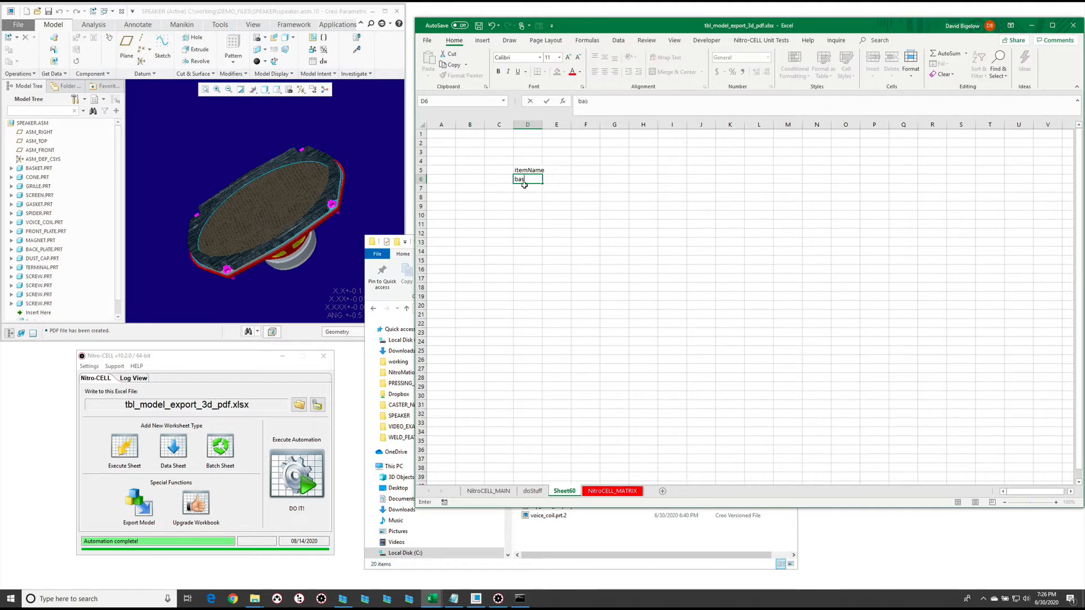
text(et.prt)
key(Return)
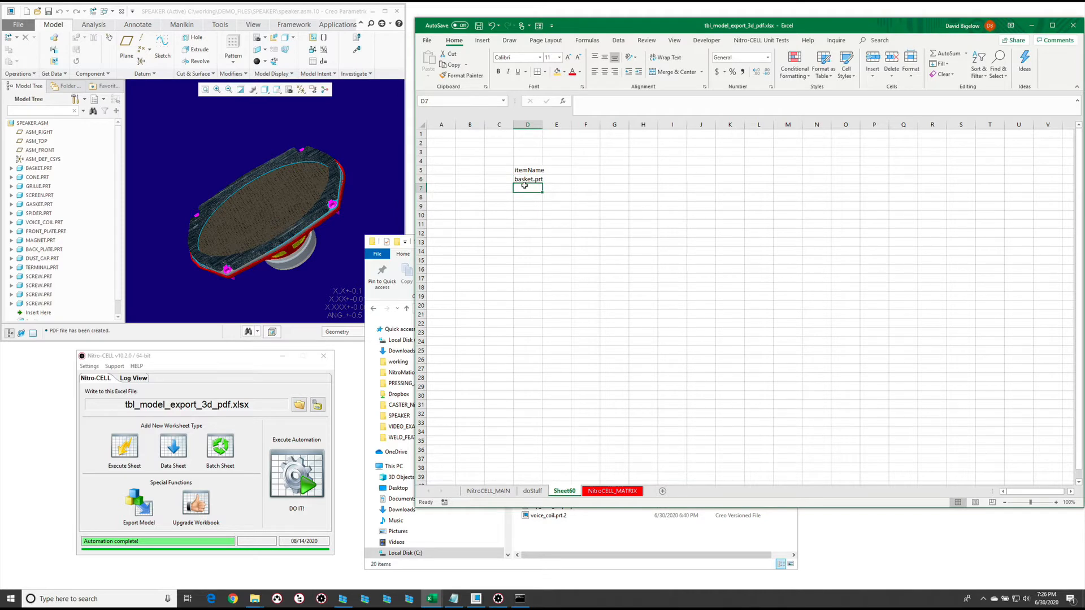
text(cone.prt)
key(Return)
Step: Convert the list in D5:D7 into a table with headers and name it myTable
drag(527, 171, 534, 192)
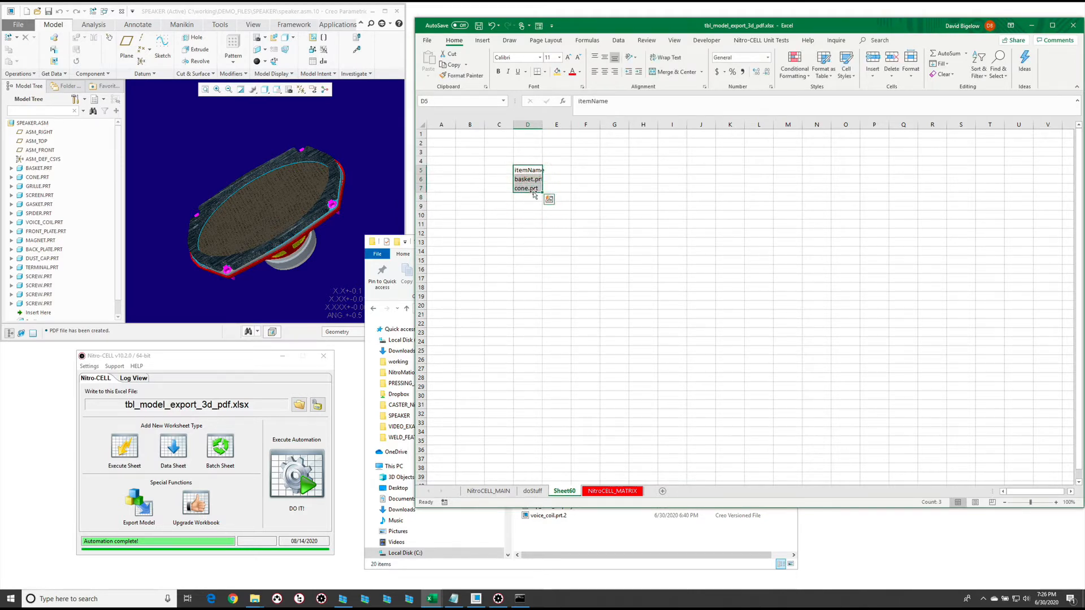
key(ctrl+t)
click(521, 312)
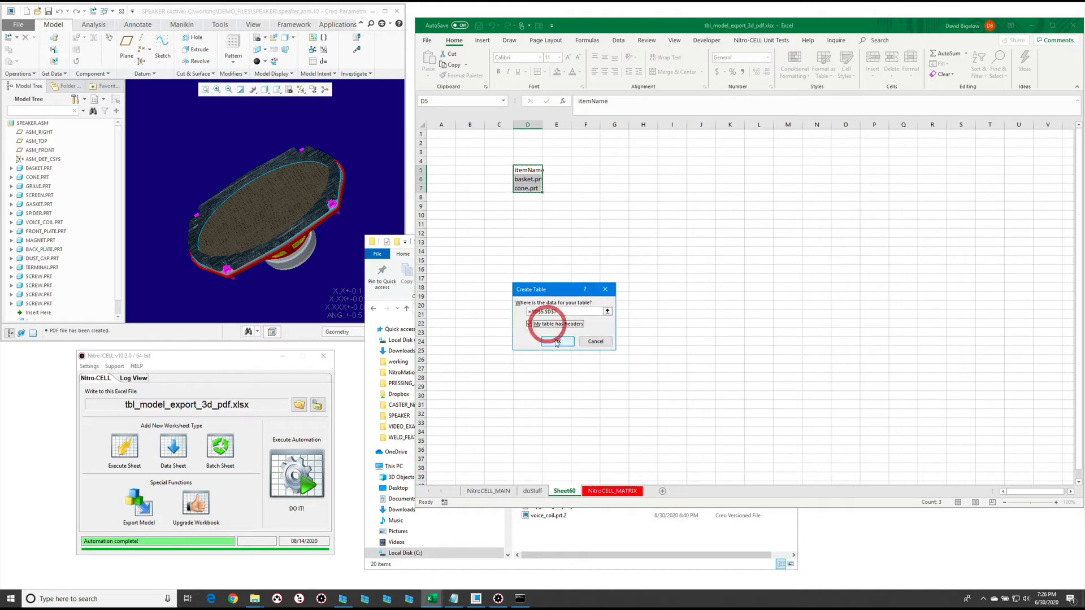
click(555, 340)
click(441, 63)
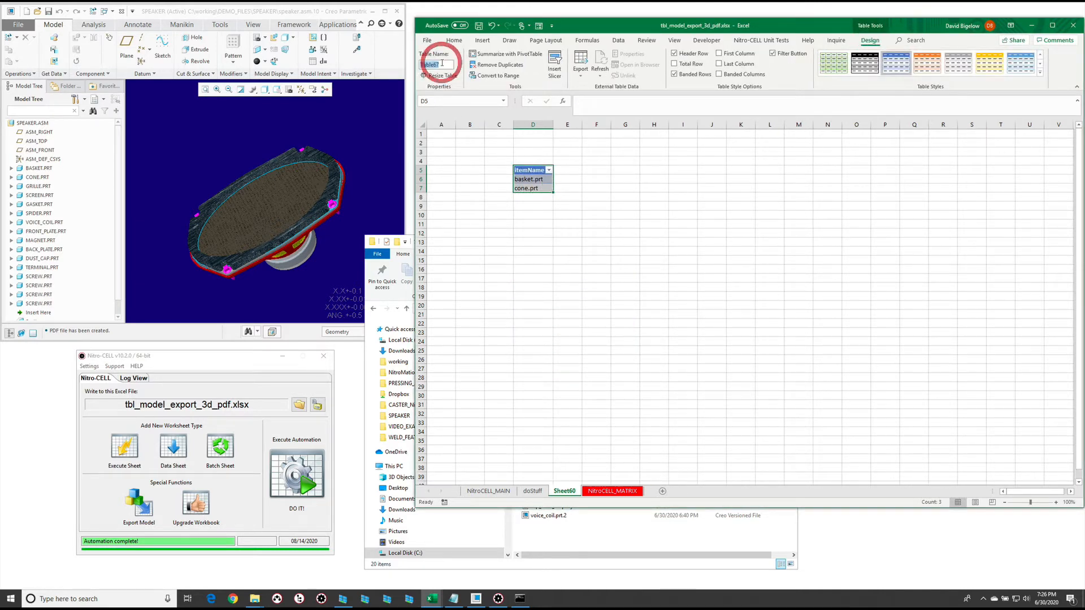
text(my)
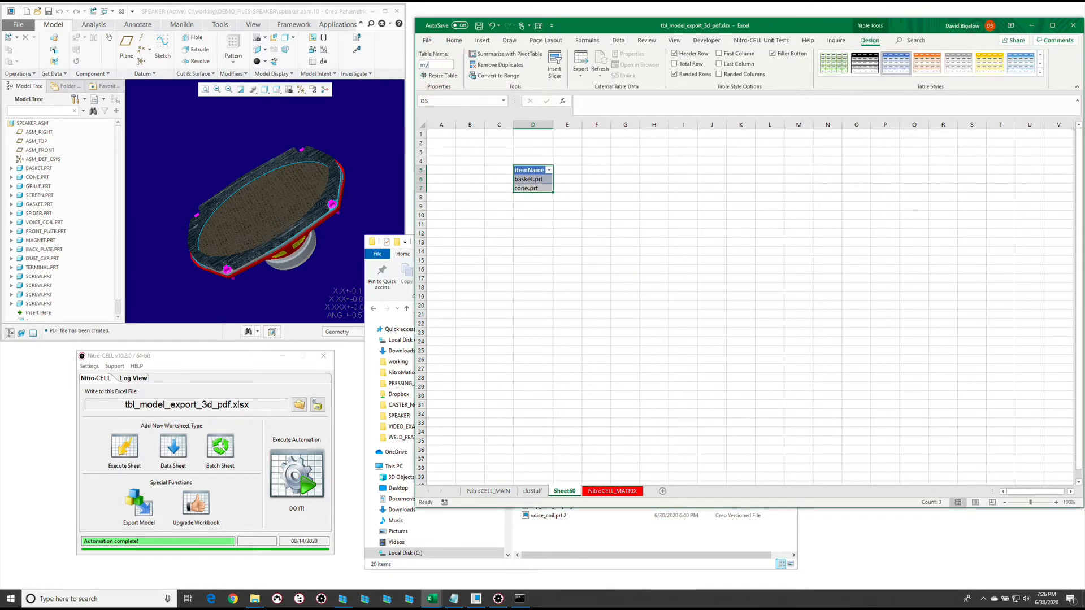
key(Return)
click(533, 296)
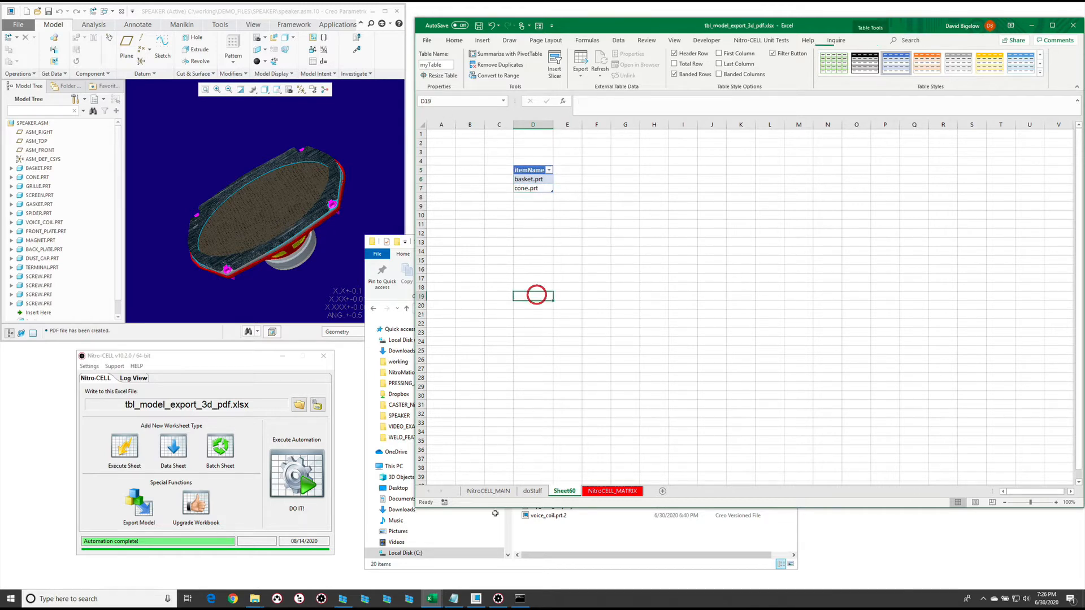
Step: On the doStuff sheet, set the table argument of the EXPORT_3D_PDF row in E13 to TBL:myTable
click(534, 491)
click(737, 278)
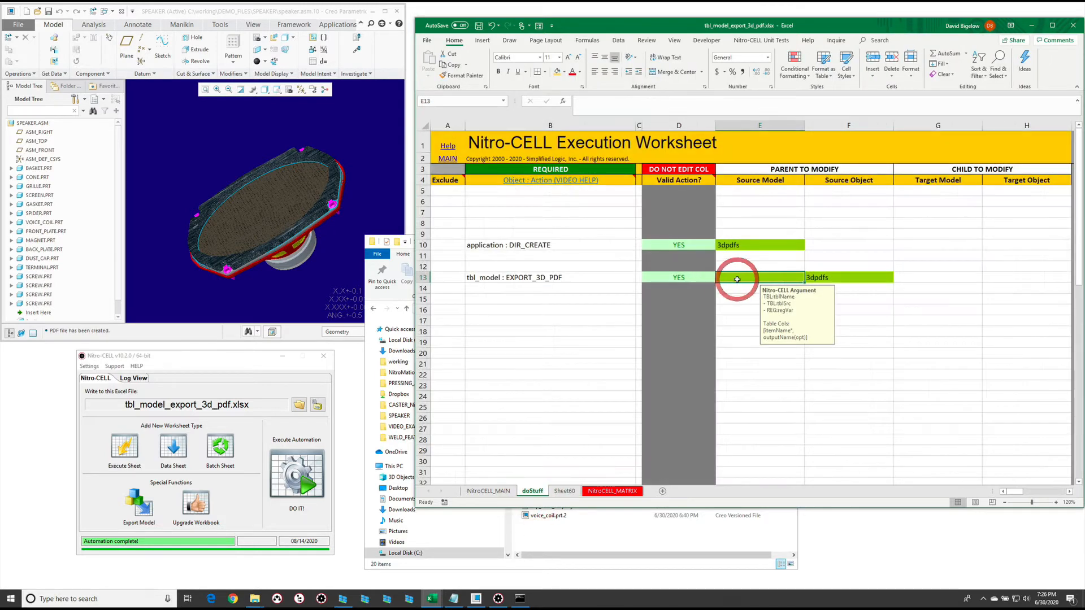
text(TBL:m)
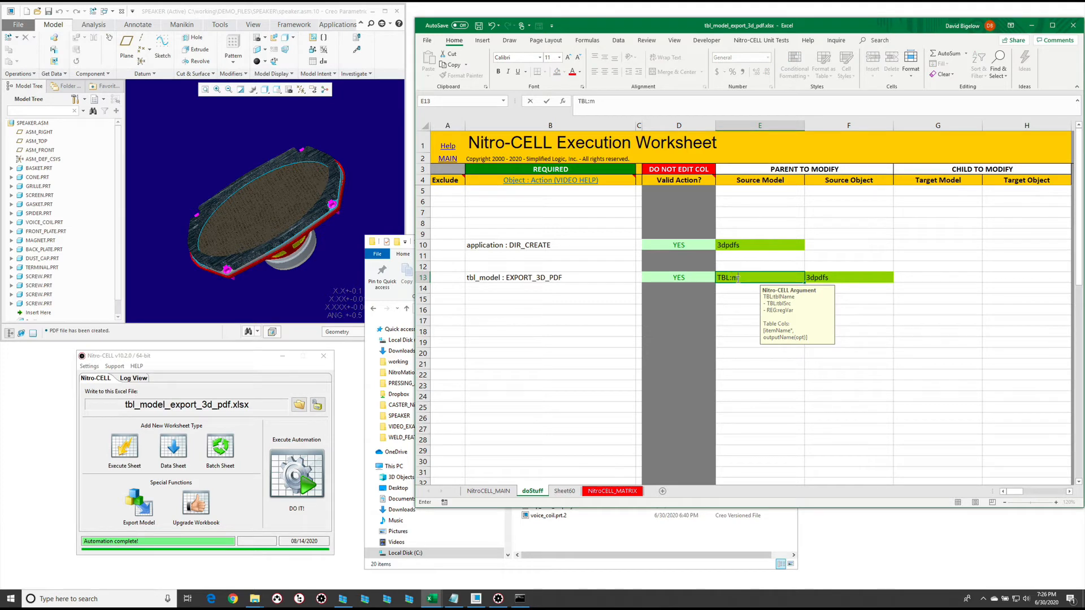
text(yTable)
key(Return)
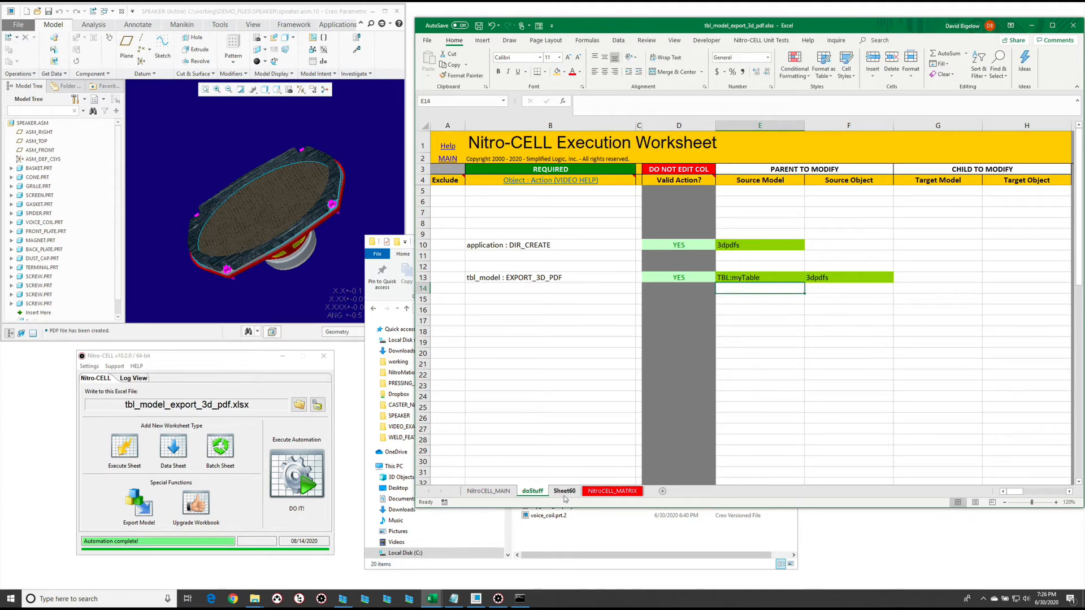
Step: Execute the Nitro-CELL automation from the doStuff sheet and open the 3dpdfs output folder in File Explorer
click(564, 491)
click(532, 491)
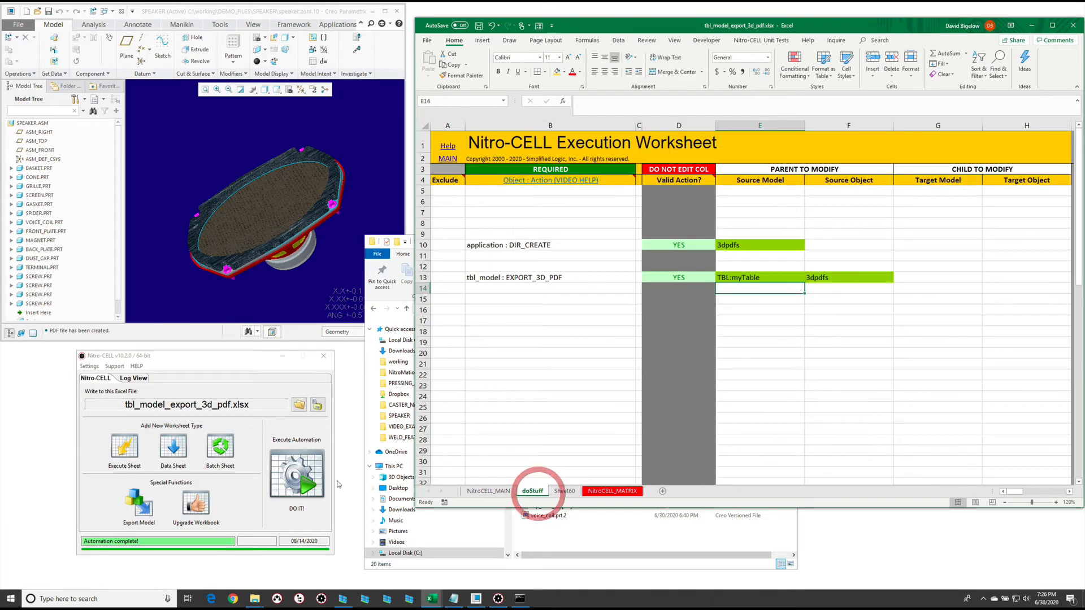
click(302, 480)
click(574, 532)
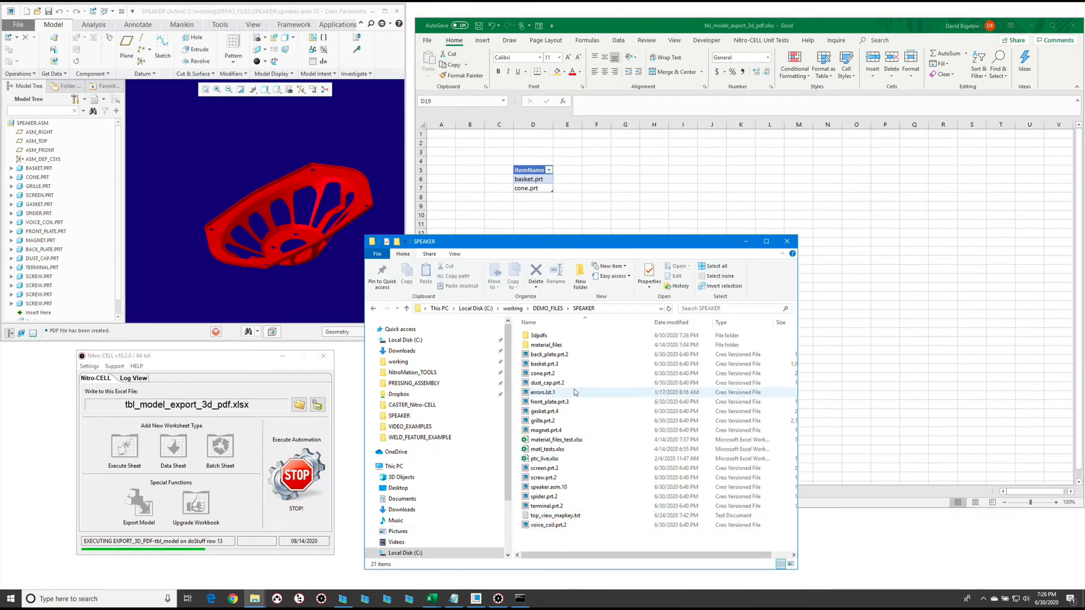
double_click(548, 335)
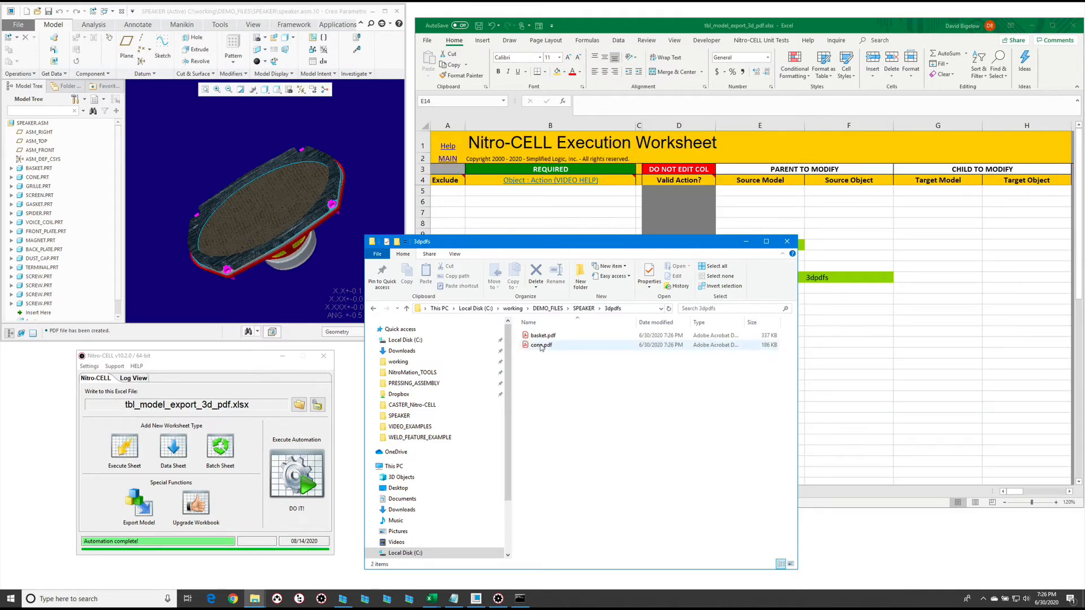
Step: Open basket.pdf, activate its 3D model, rotate it to inspect the part, and close the file
double_click(543, 336)
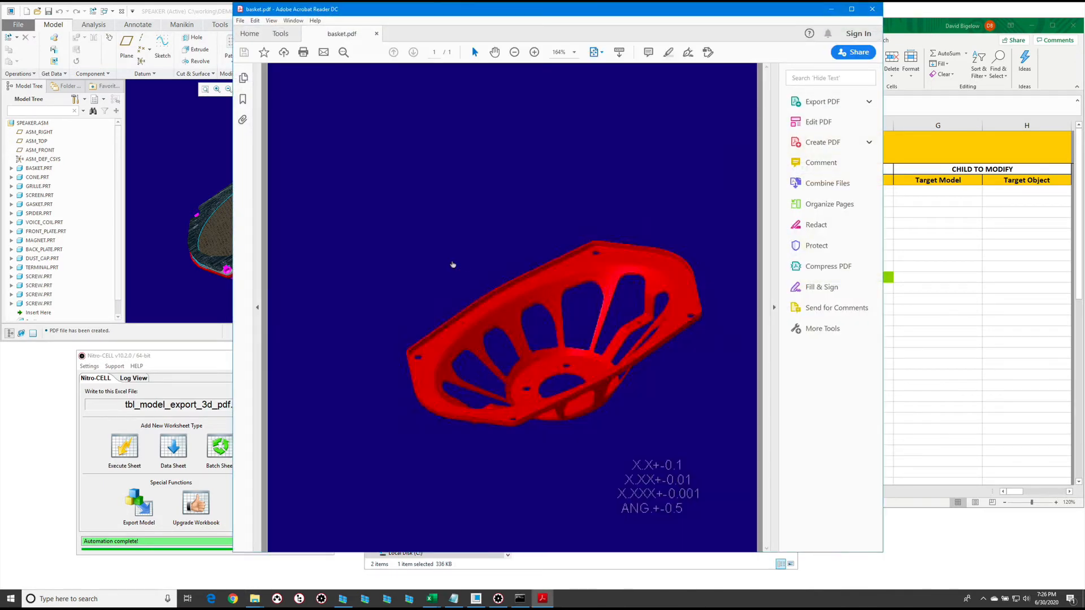
click(437, 235)
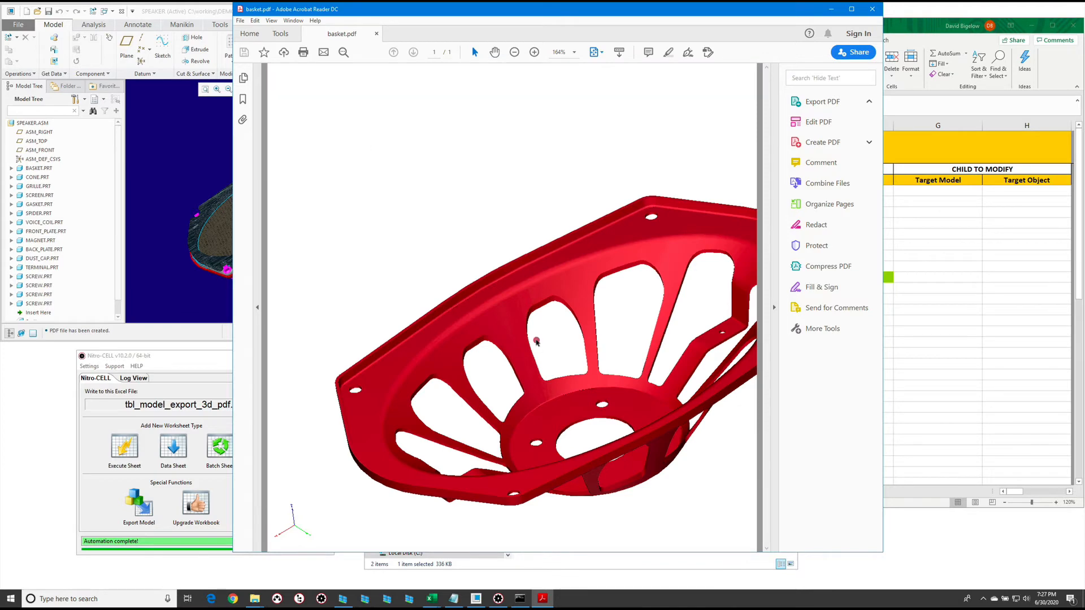
mouse_move(535, 339)
mouse_down()
mouse_move(550, 255)
mouse_move(561, 375)
mouse_move(625, 364)
mouse_move(528, 358)
mouse_up()
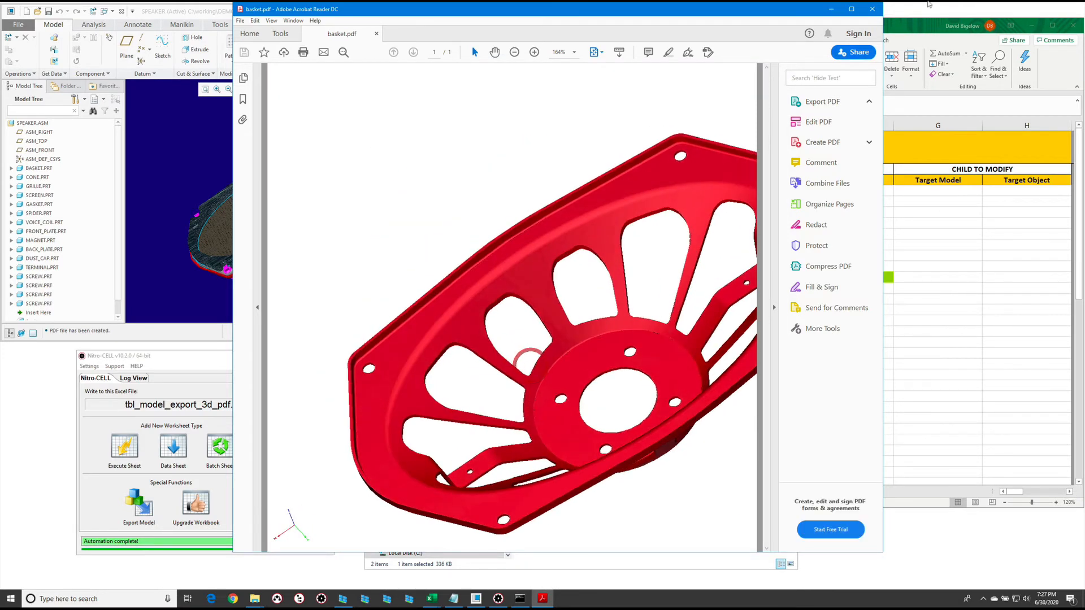
click(872, 9)
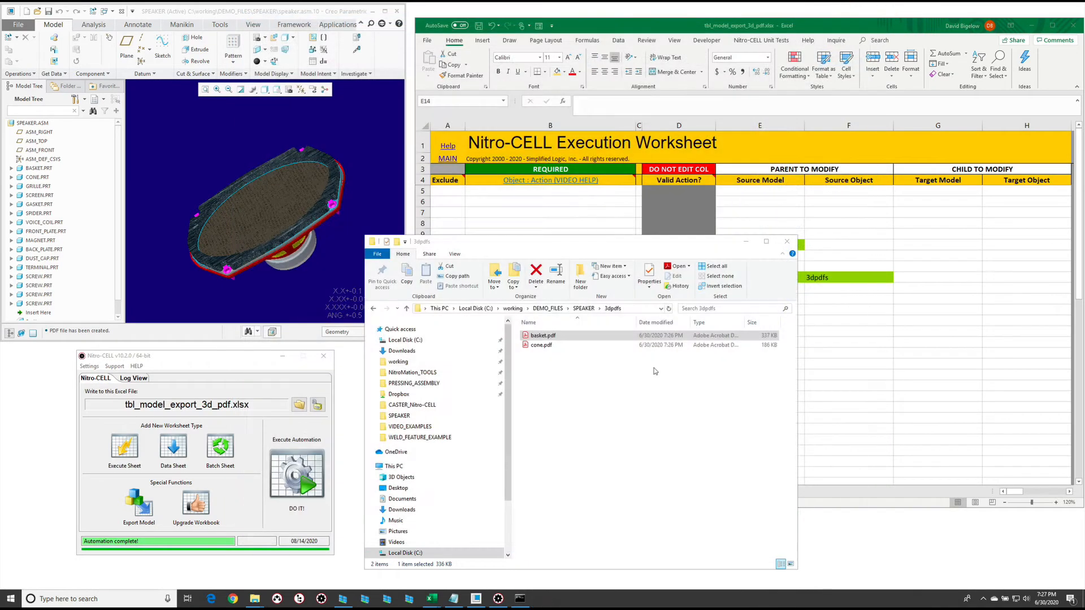
Step: Open cone.pdf, trust the document to enable its 3D content, rotate the model to inspect the part, and close the file
double_click(540, 345)
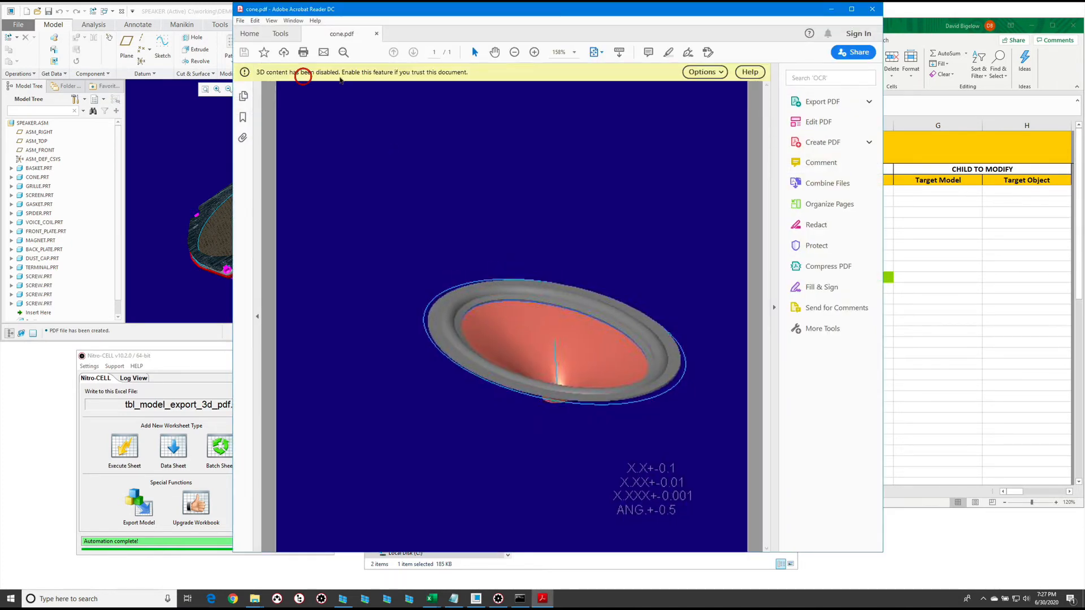
click(705, 72)
click(715, 97)
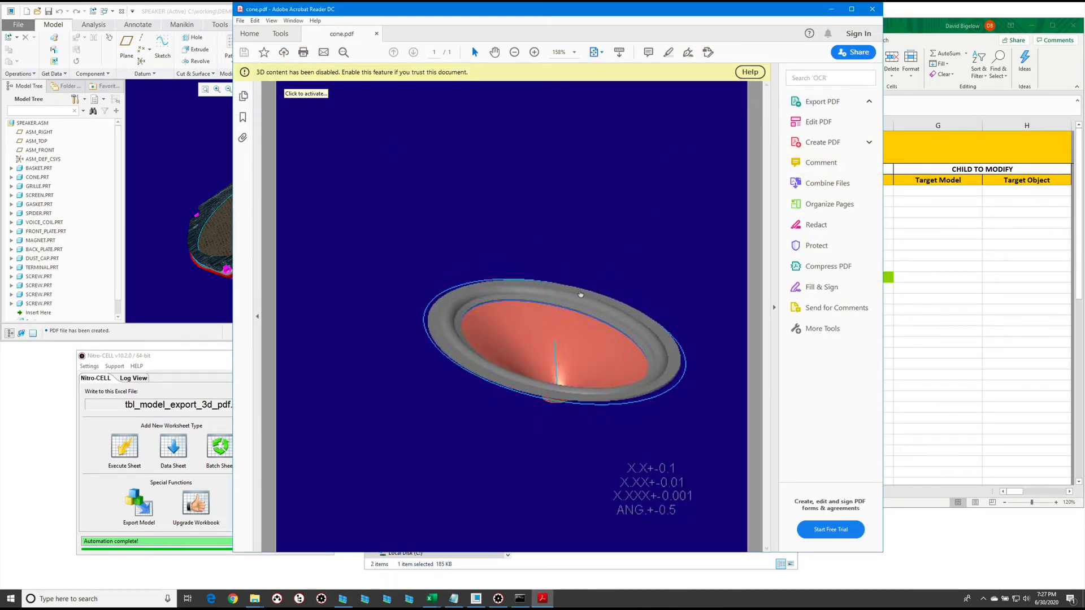
click(587, 264)
mouse_move(586, 260)
mouse_down()
mouse_move(494, 315)
mouse_move(577, 195)
mouse_move(574, 249)
mouse_up()
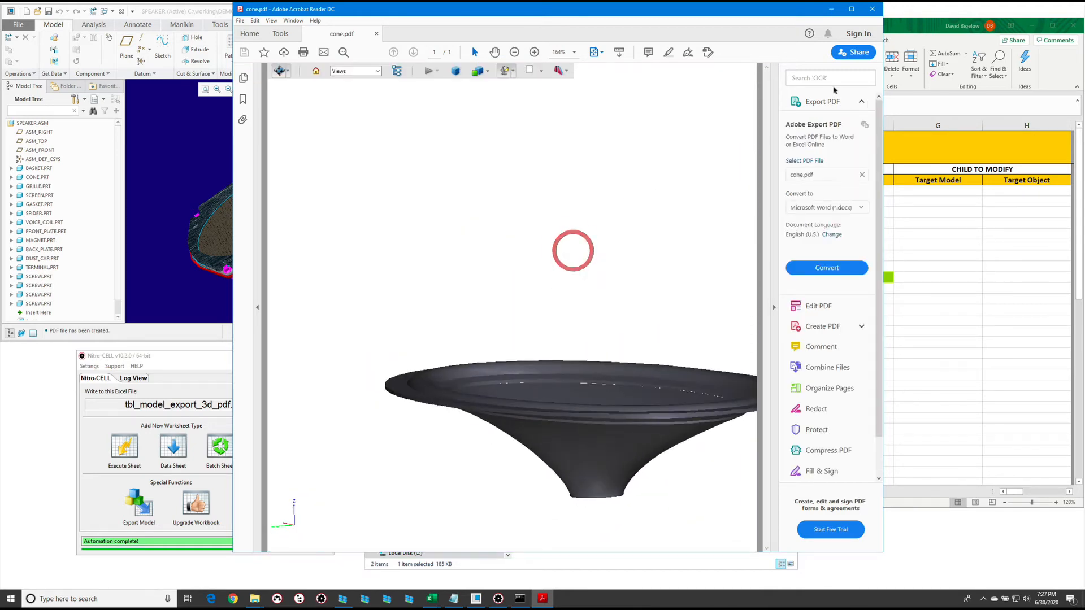
click(872, 9)
click(551, 400)
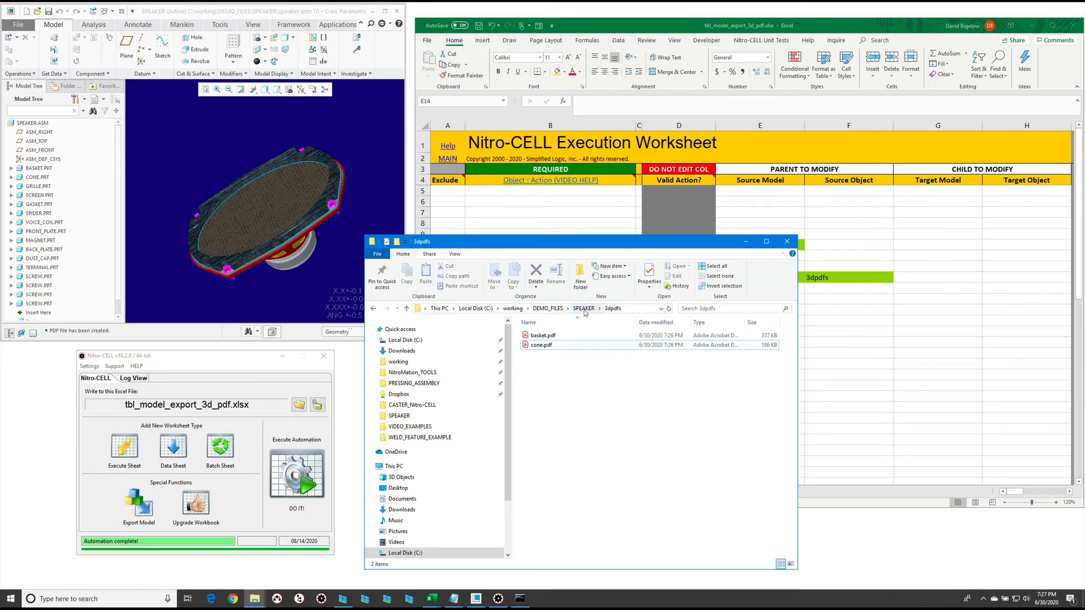
Step: Check the table argument of the EXPORT_3D_PDF row in doStuff and add an outputName column header in E5 of Sheet60
click(918, 328)
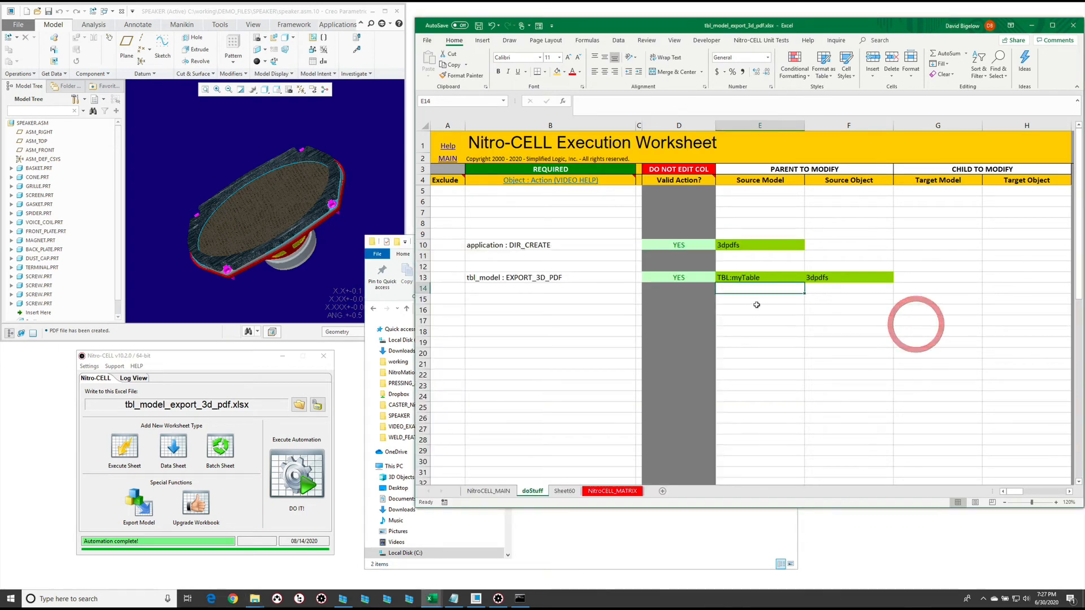
click(564, 491)
click(532, 491)
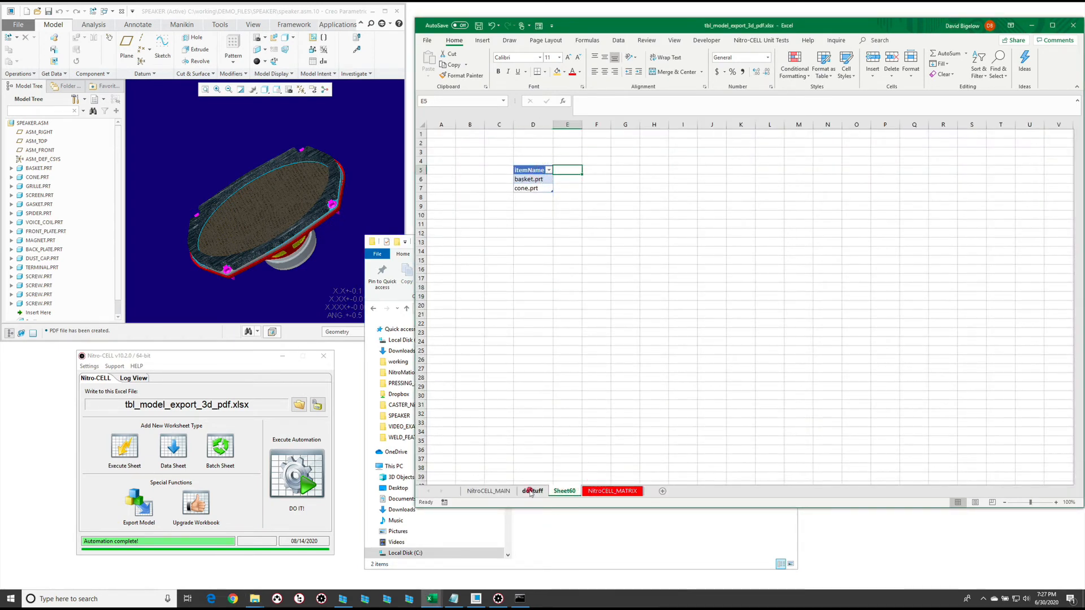
click(776, 273)
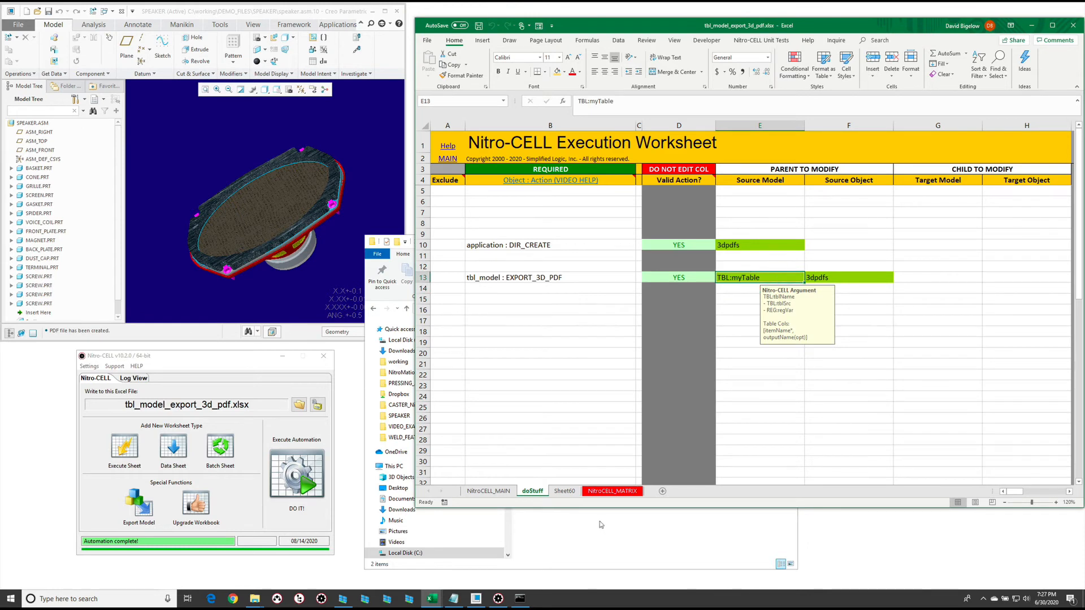
click(565, 492)
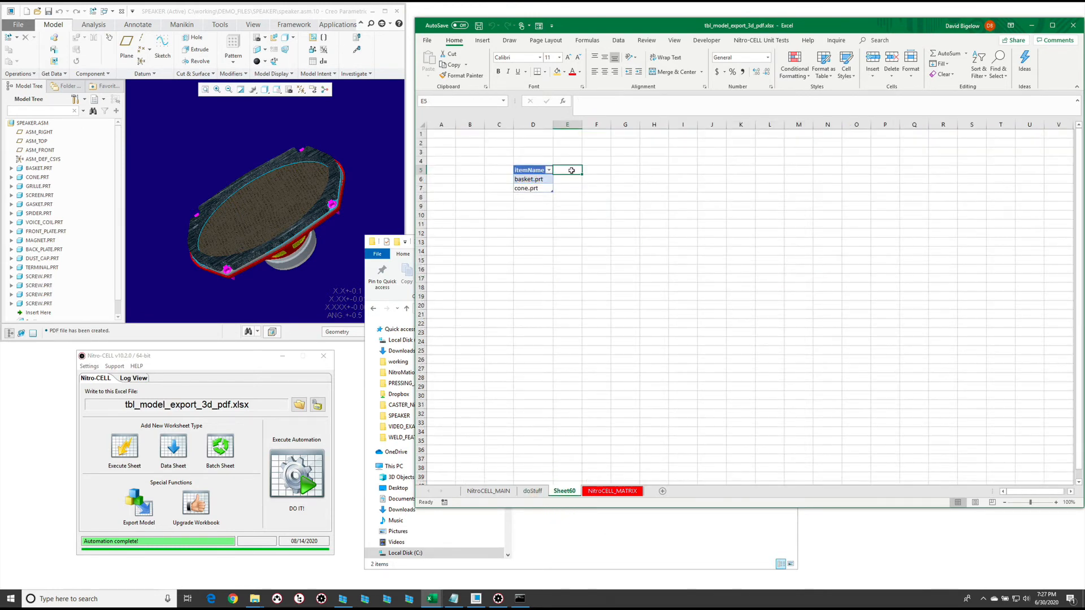
text(outputN)
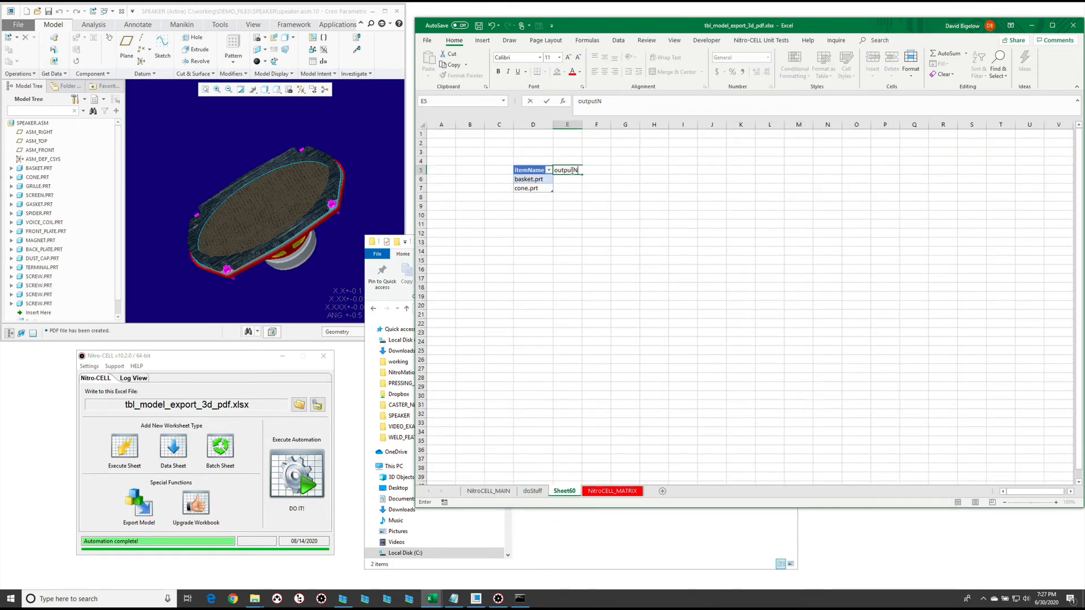
text(ame)
key(Return)
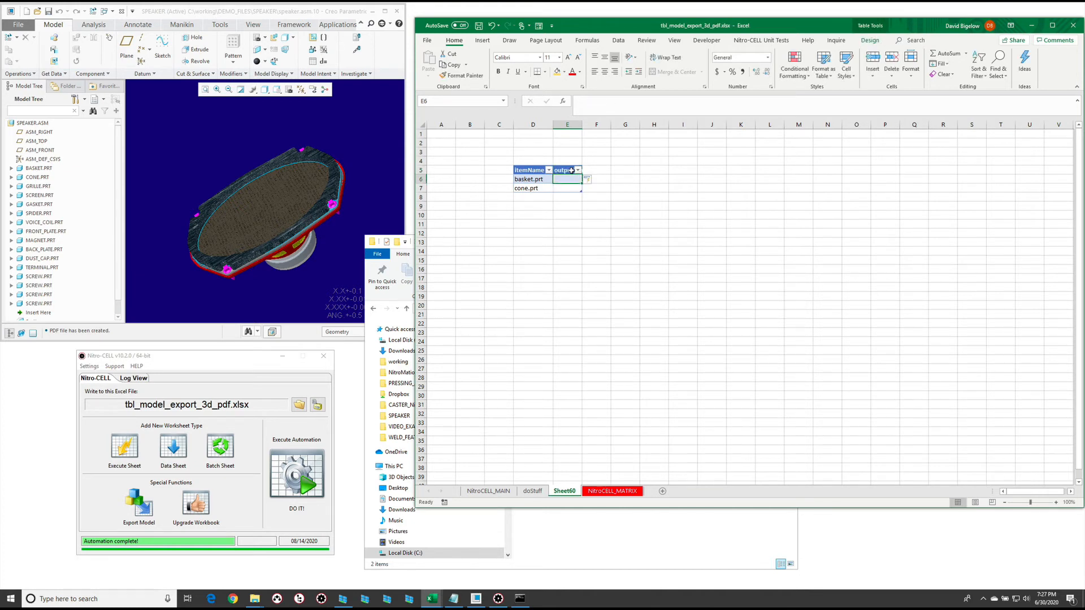
Step: Fill the outputName column with custom_basket for basket.prt and custom_cone for cone.prt
text(custom_ba)
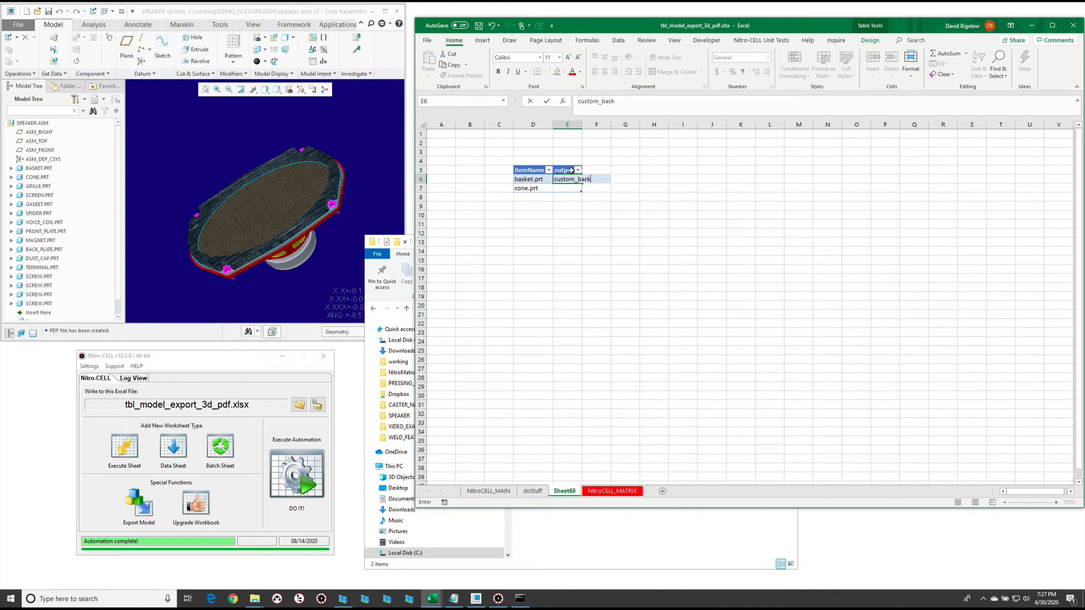
text(sket)
key(Return)
text(custom_)
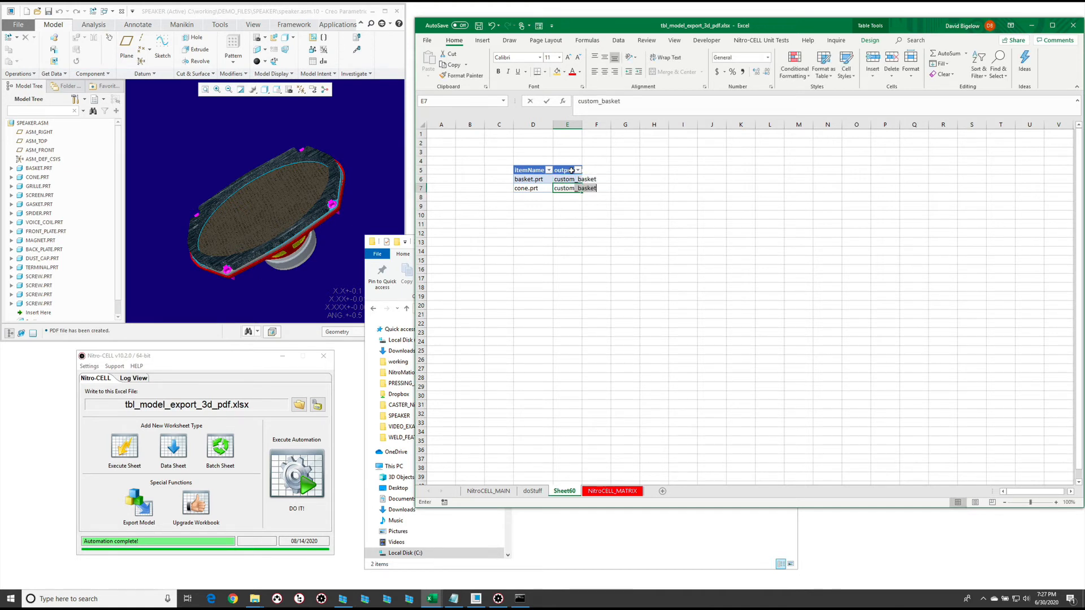
text(cone)
key(Return)
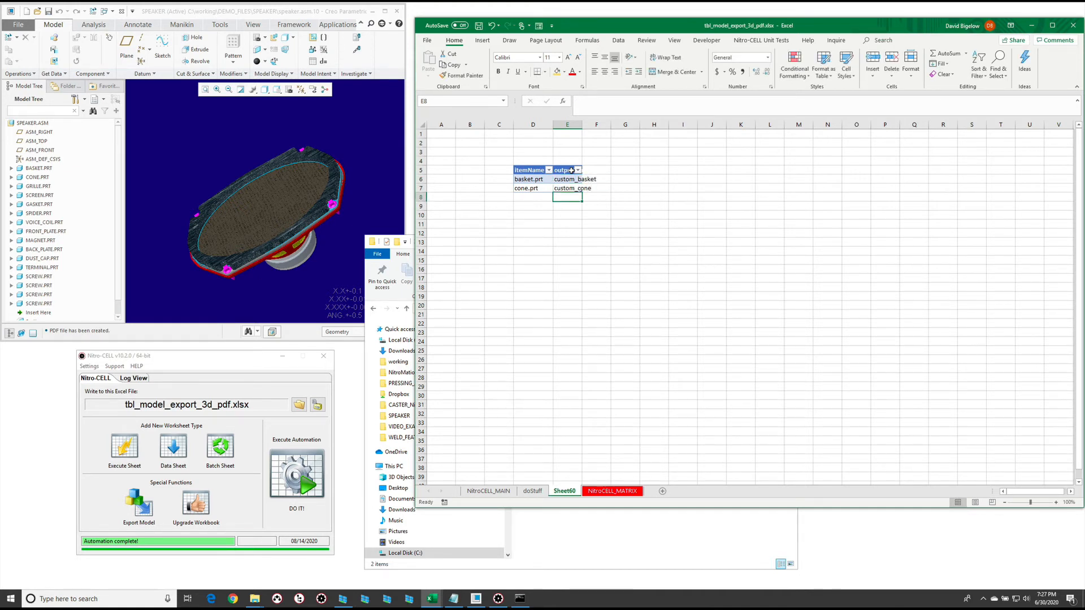
Step: Execute the Nitro-CELL automation again from the doStuff sheet and check the exported files in the 3dpdfs folder
click(533, 491)
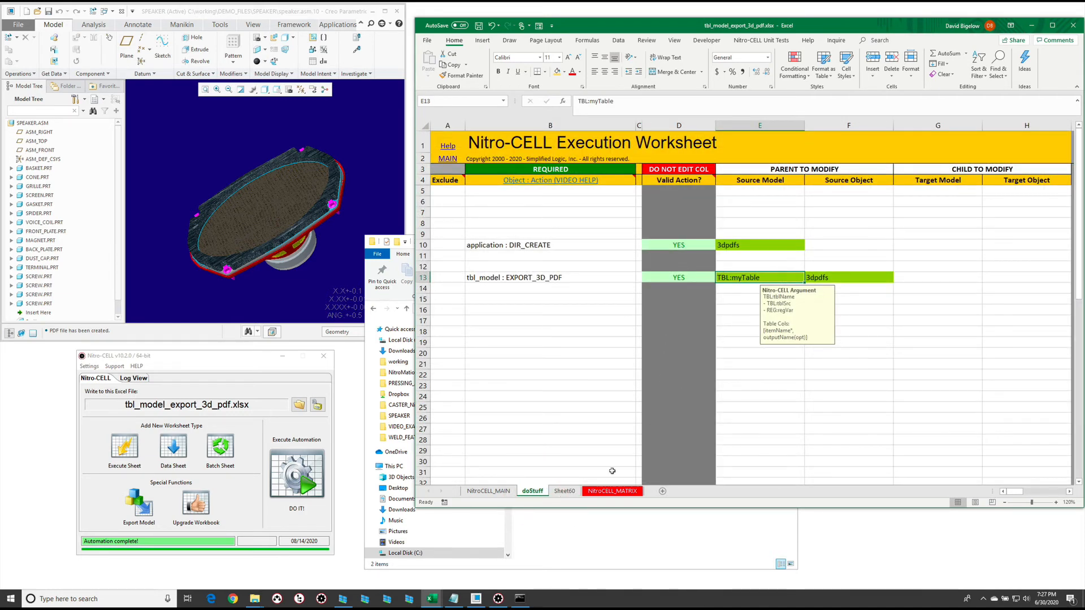
click(297, 474)
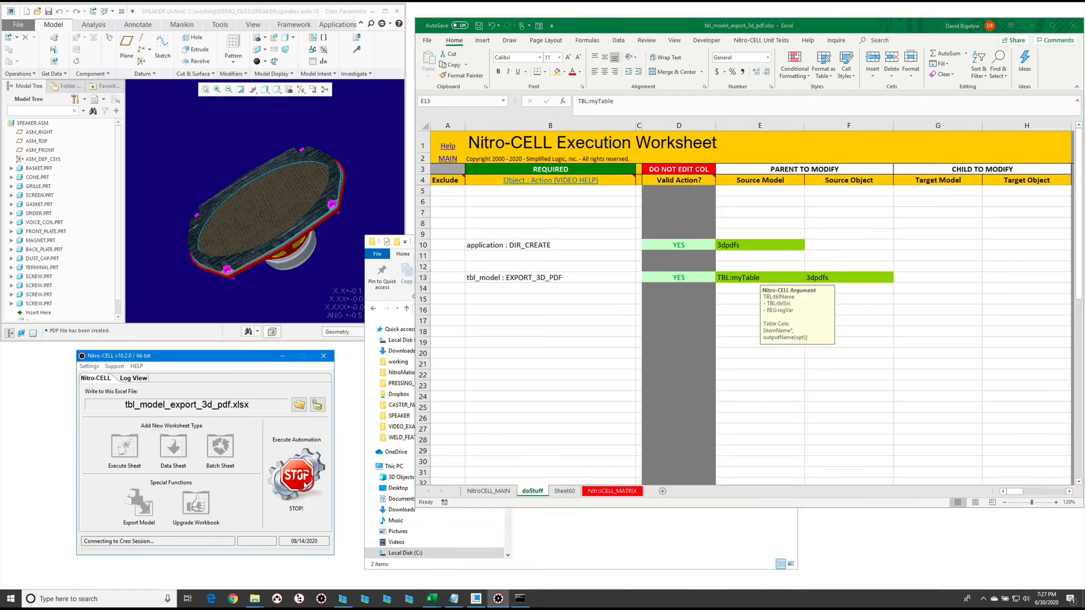
click(590, 531)
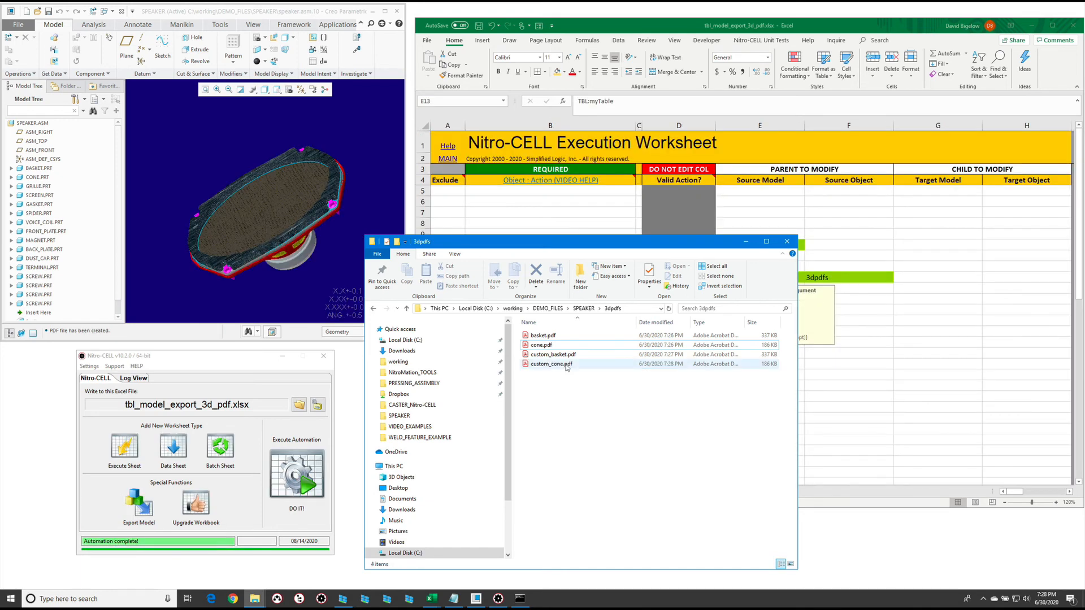
click(523, 216)
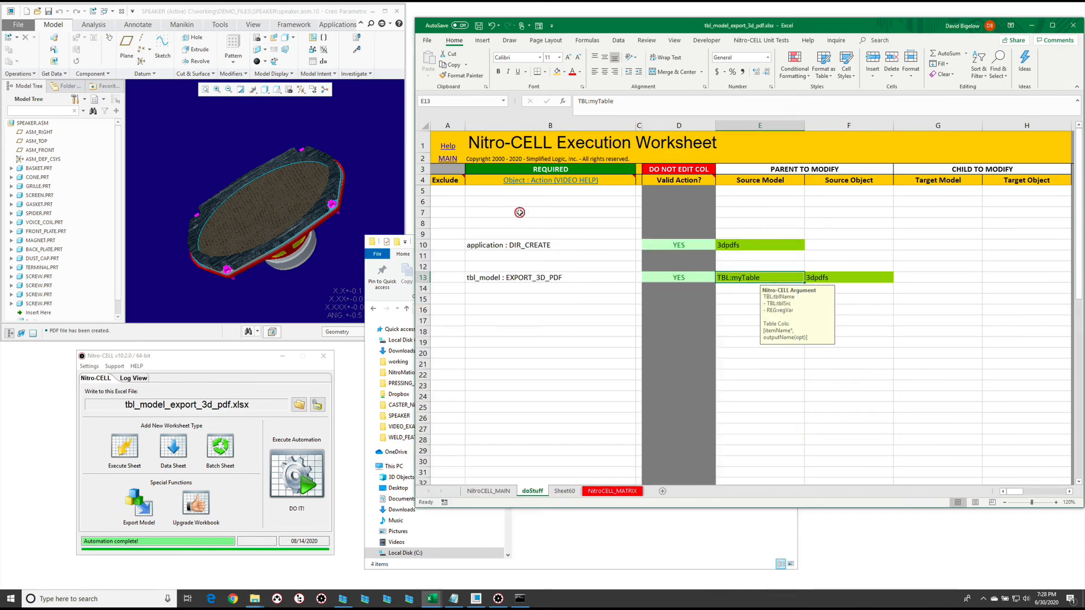
click(557, 557)
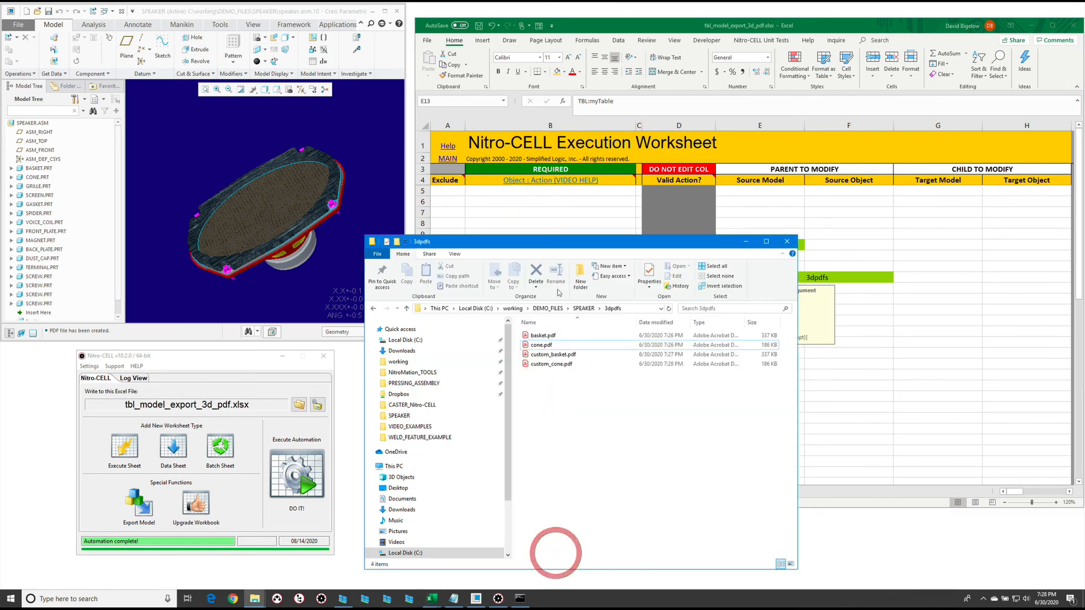
click(559, 221)
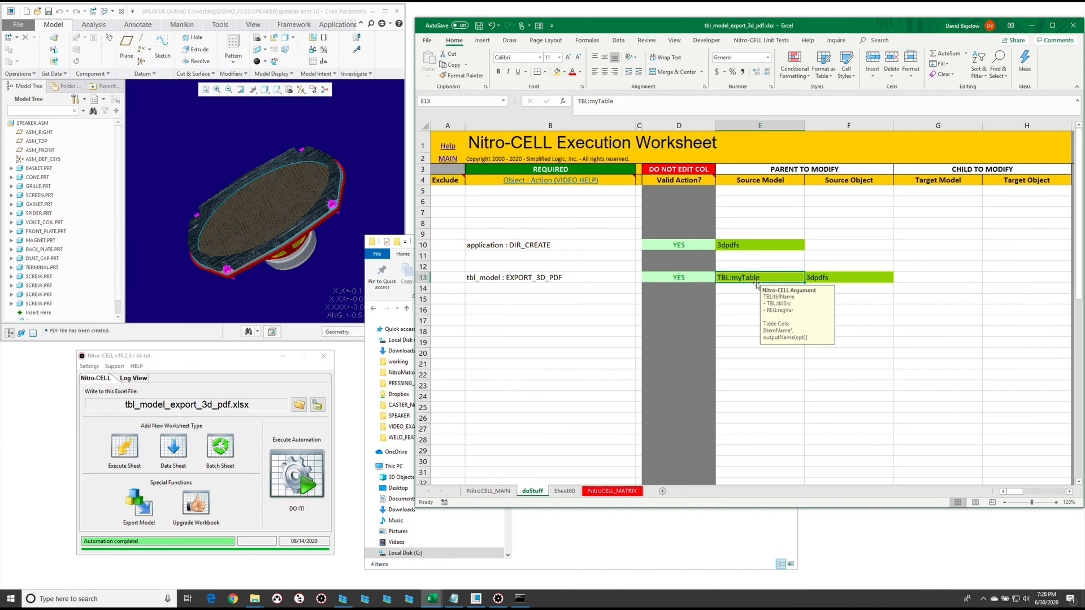
Step: Widen column E on Sheet60 to fit the outputName header and values, and return to the doStuff sheet
click(559, 492)
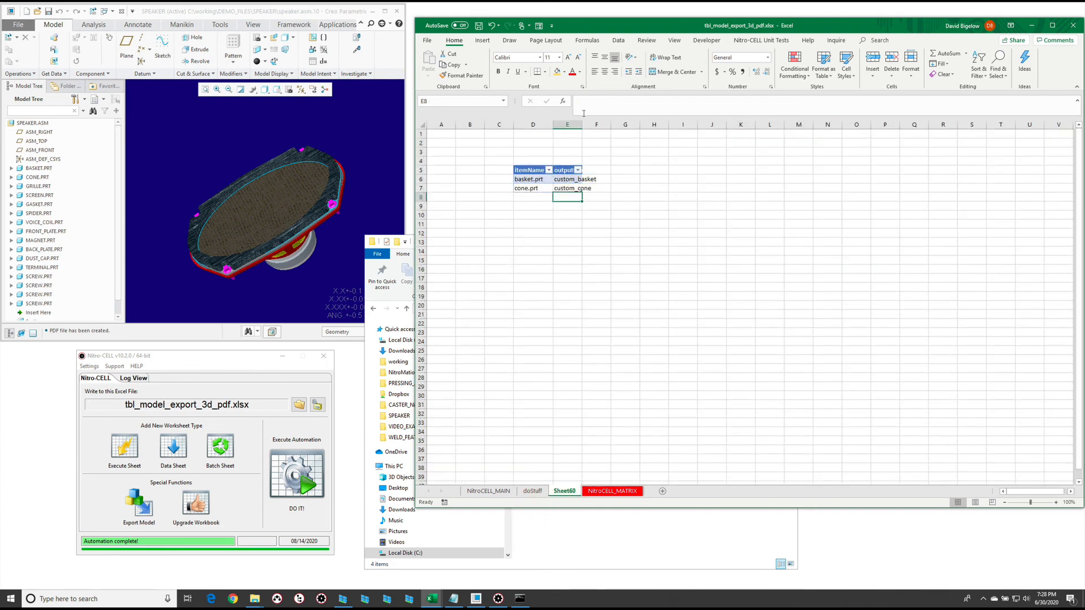
drag(582, 122, 614, 123)
click(534, 269)
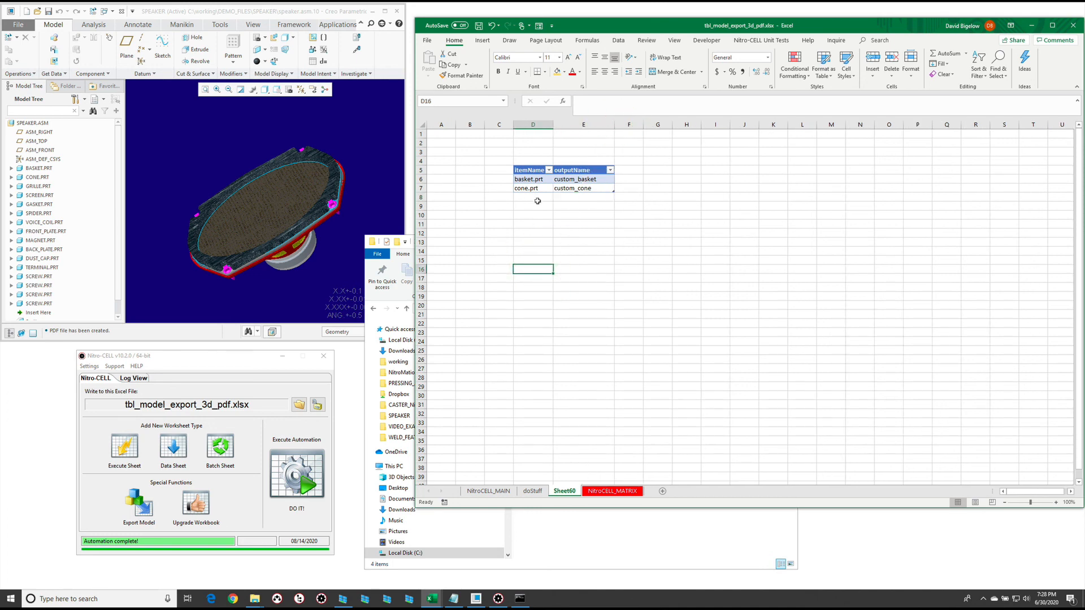
click(531, 491)
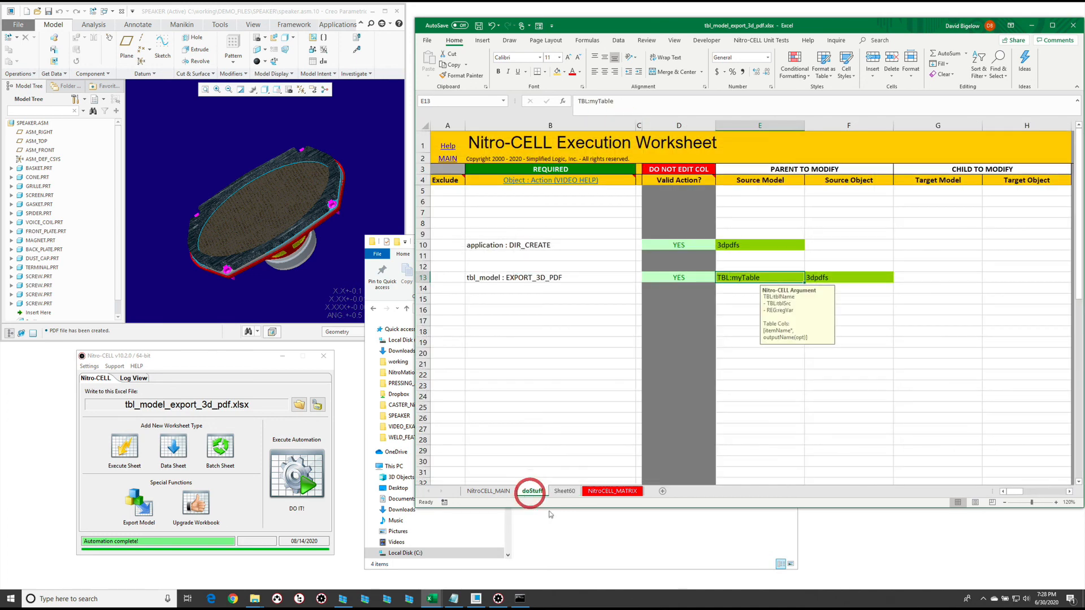
click(545, 307)
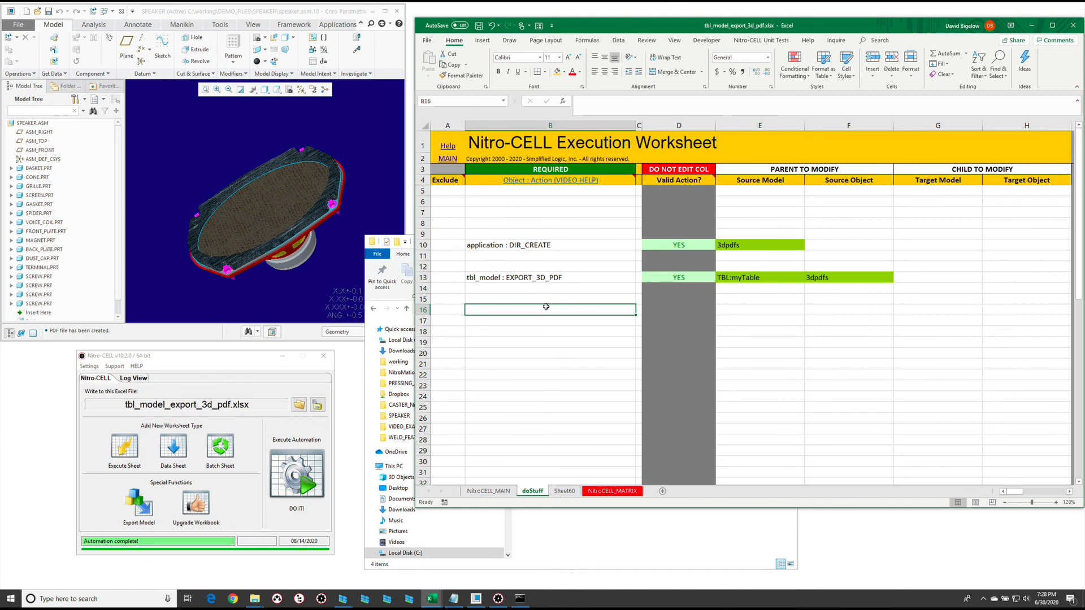